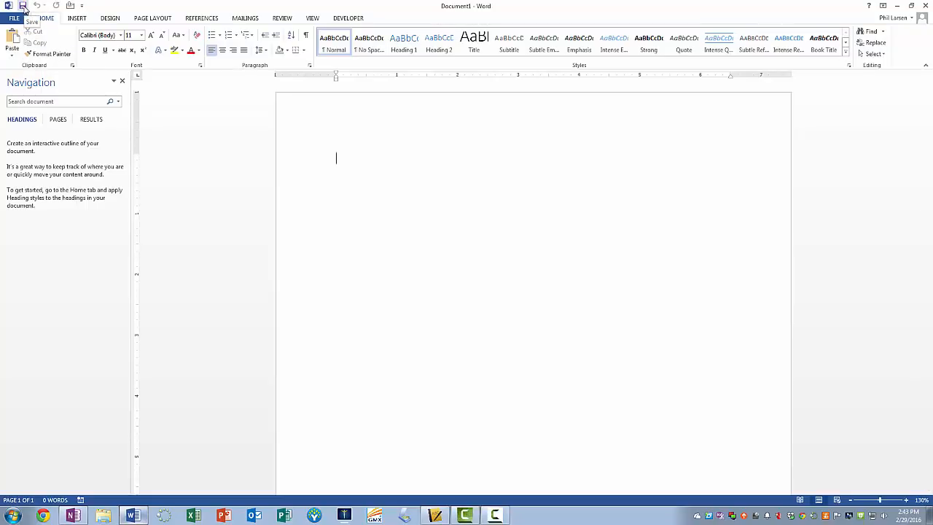
# Step: Start saving the blank document and choose the Documents library as its location
pyautogui.click(24, 7)
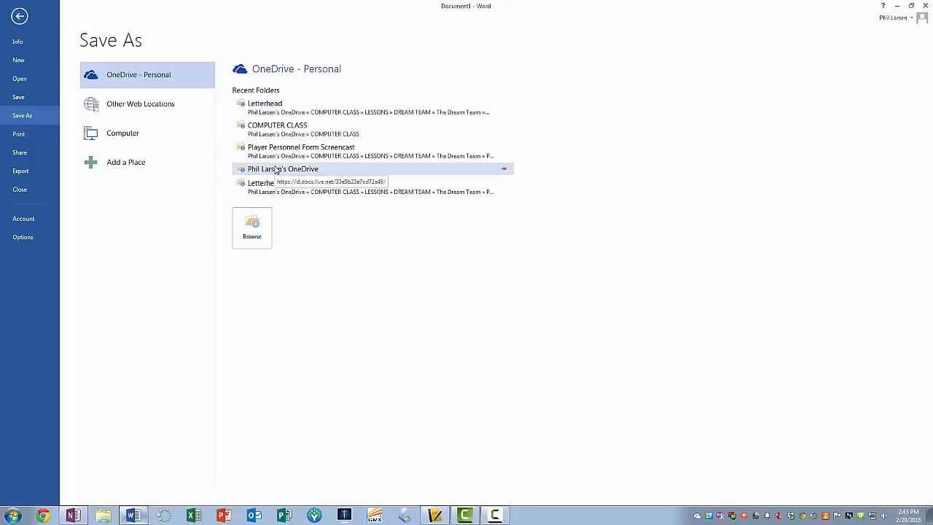
pyautogui.click(253, 227)
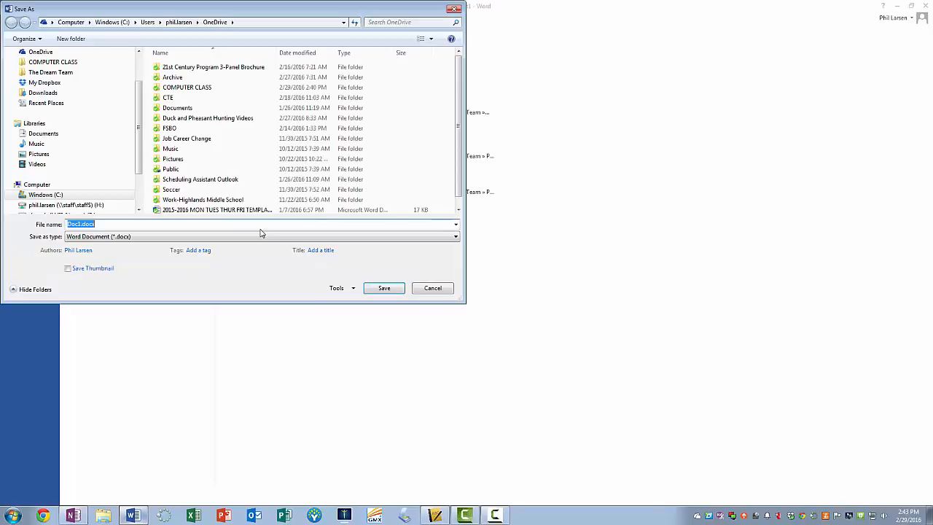
pyautogui.click(43, 135)
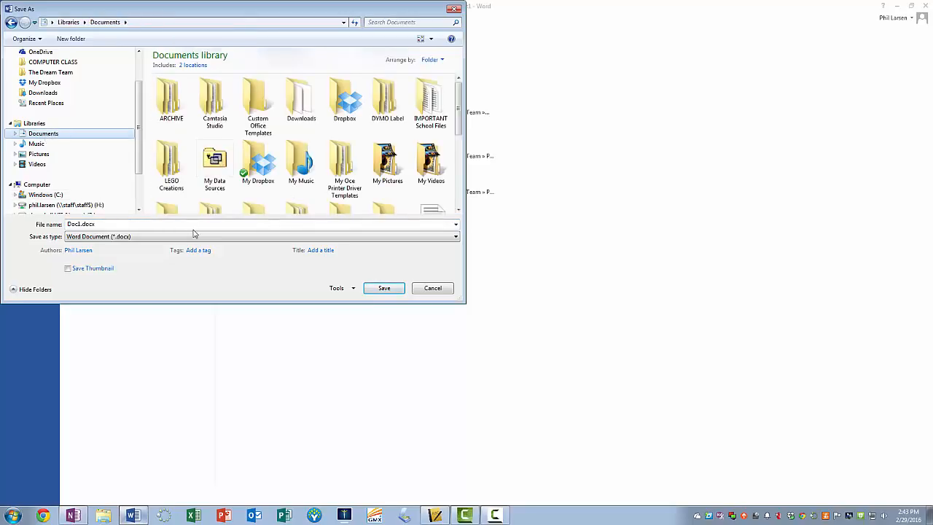
# Step: Name the file with the class code 7B, the student's last and first name, and "Player Personnel Form", and save it
pyautogui.click(80, 226)
pyautogui.click(80, 226)
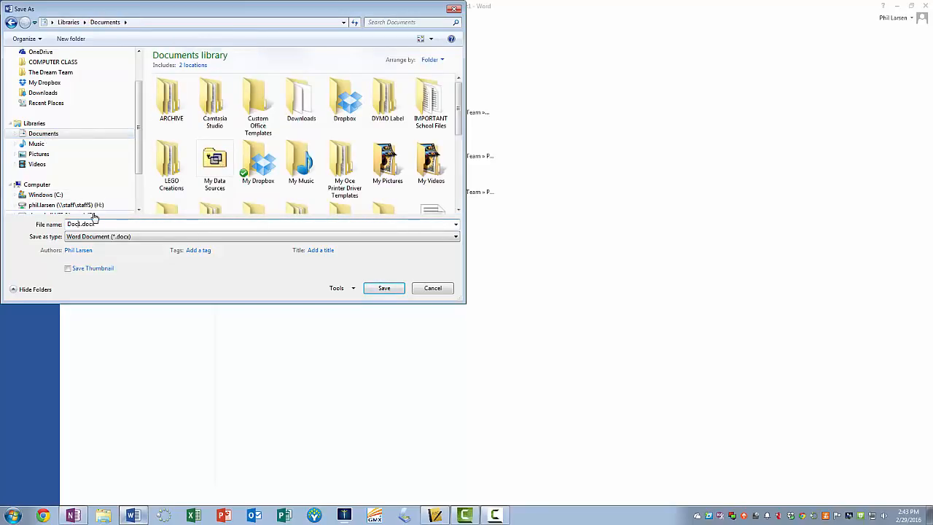
pyautogui.press('BackSpace')
pyautogui.press('BackSpace')
pyautogui.press('BackSpace')
pyautogui.write('arsen Phil Player Personnel Form')
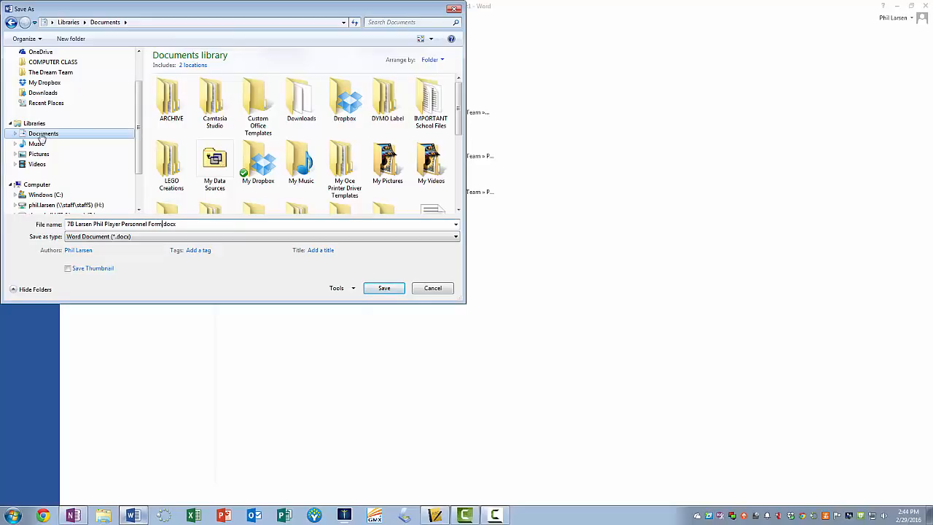
pyautogui.click(384, 288)
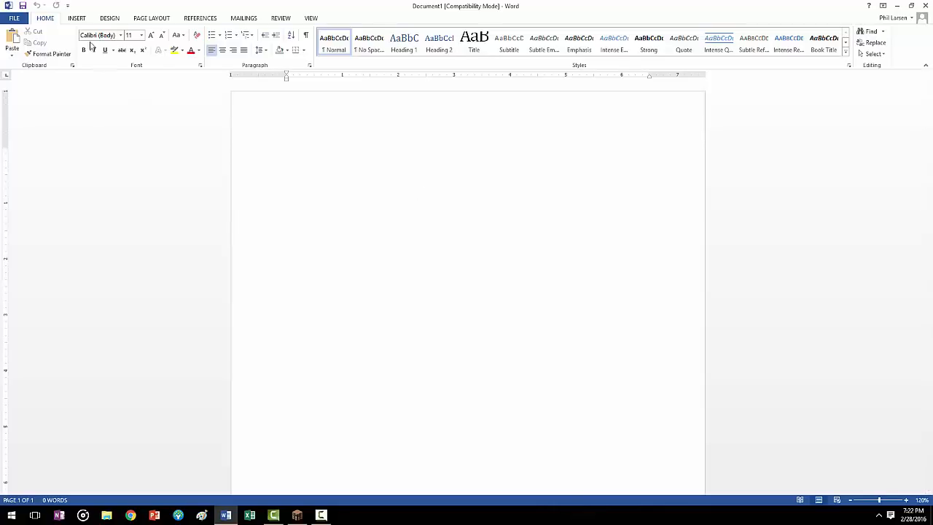
# Step: Insert a table with three columns and ten rows using the table size dialog
pyautogui.click(79, 20)
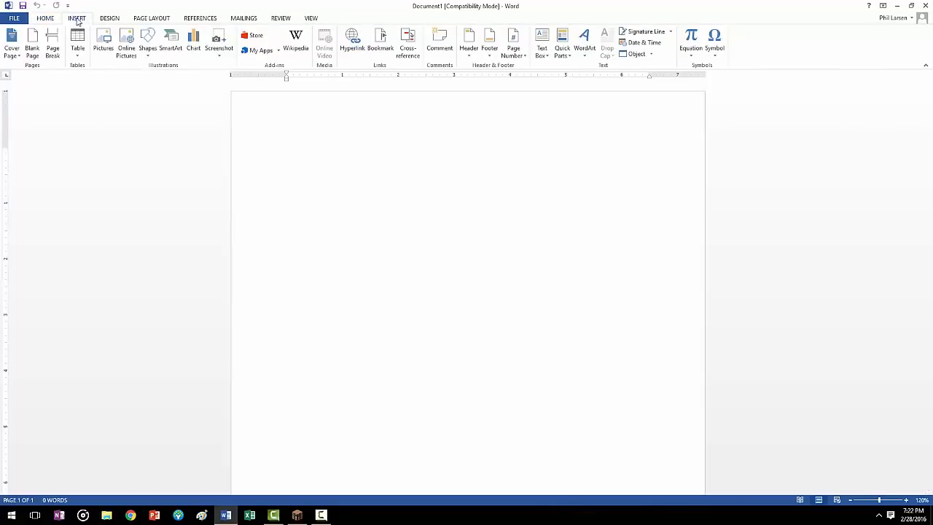
pyautogui.click(77, 49)
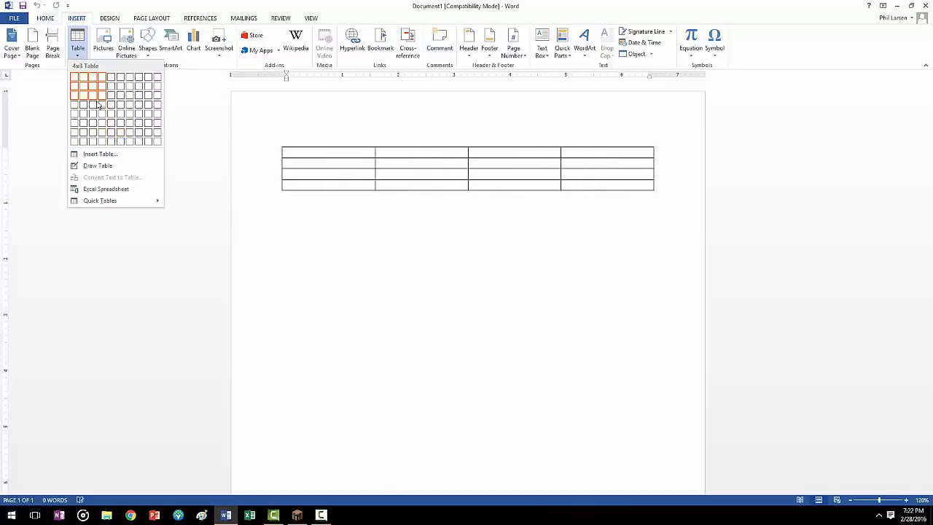
pyautogui.click(109, 156)
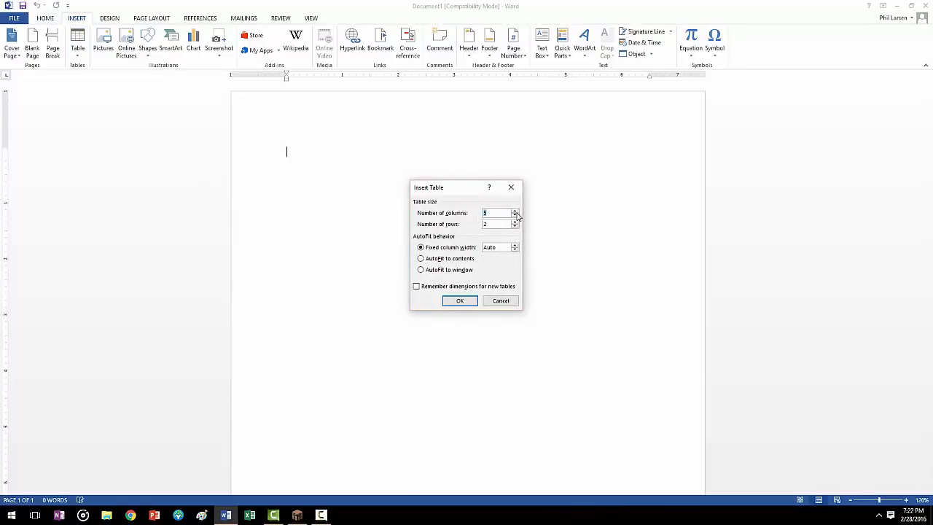
pyautogui.click(515, 215)
pyautogui.click(516, 223)
pyautogui.click(455, 301)
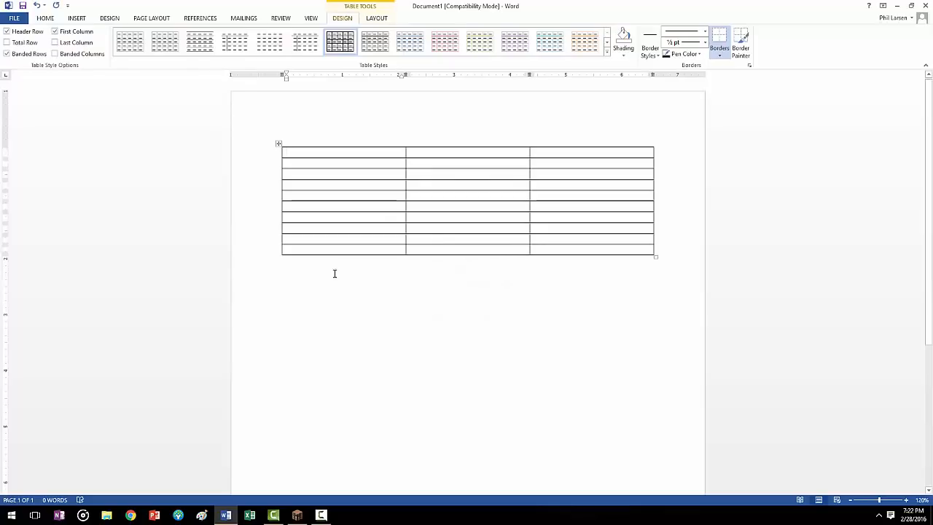
# Step: Delete the entire three-column table from the page
pyautogui.click(278, 143)
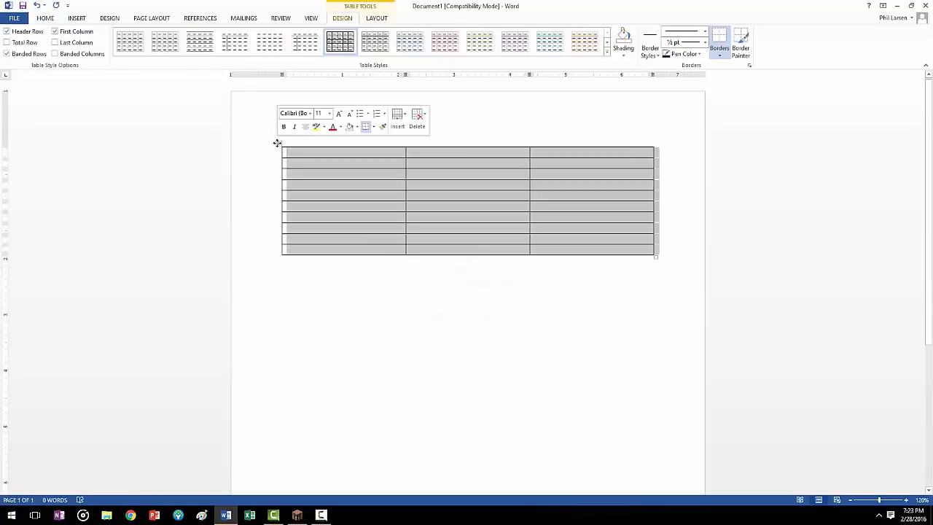
pyautogui.rightClick(278, 143)
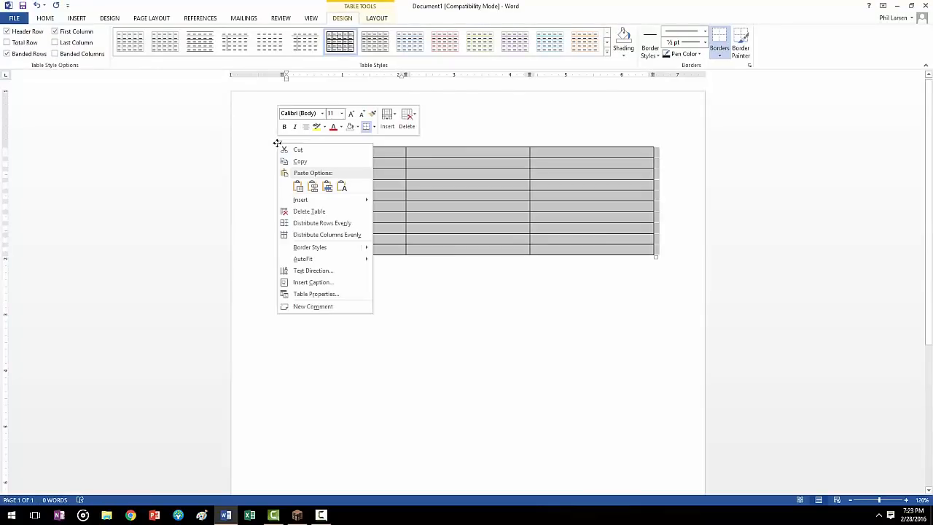
pyautogui.click(314, 211)
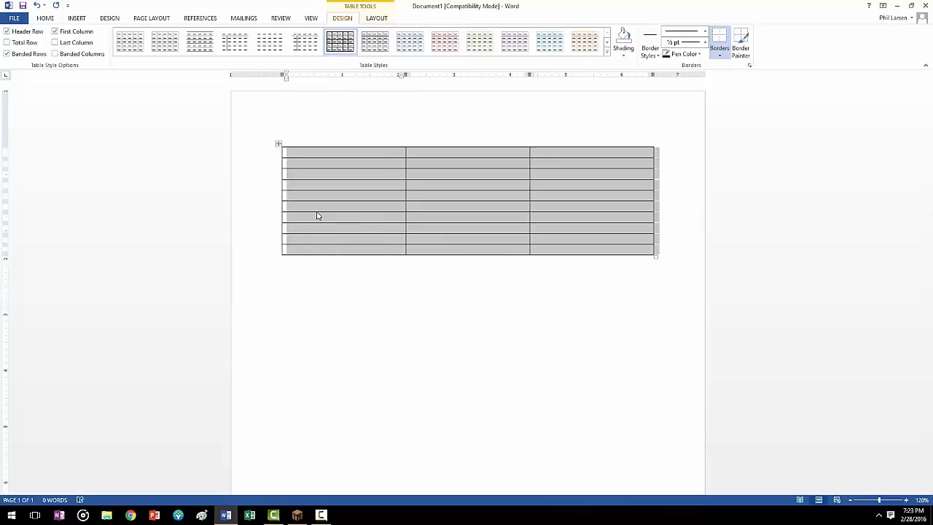
# Step: Draw a table outline about 6.63" wide and 8.46" high that fills the page between the margins
pyautogui.click(76, 17)
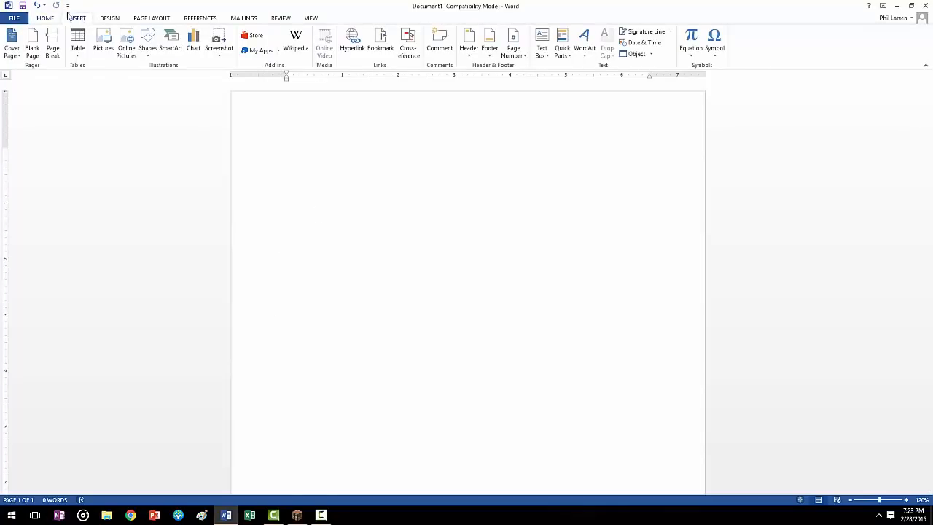
pyautogui.click(78, 59)
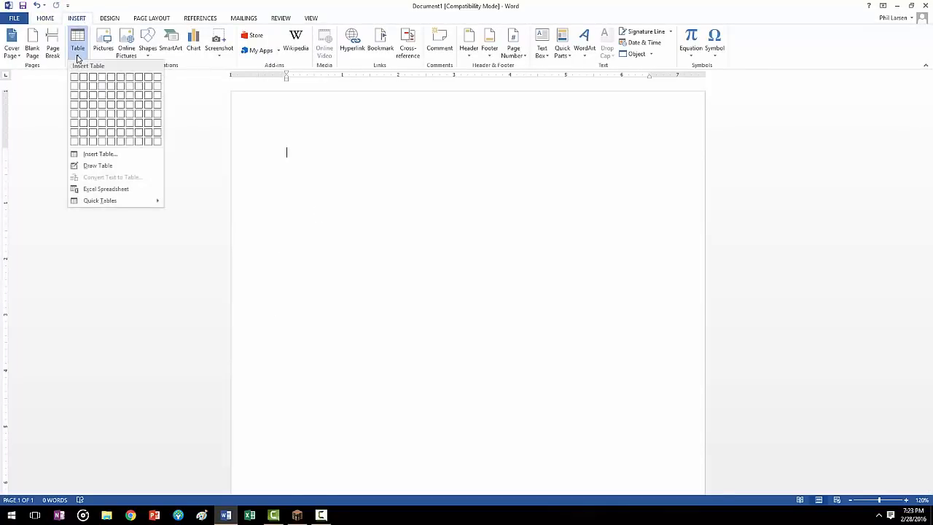
pyautogui.click(93, 167)
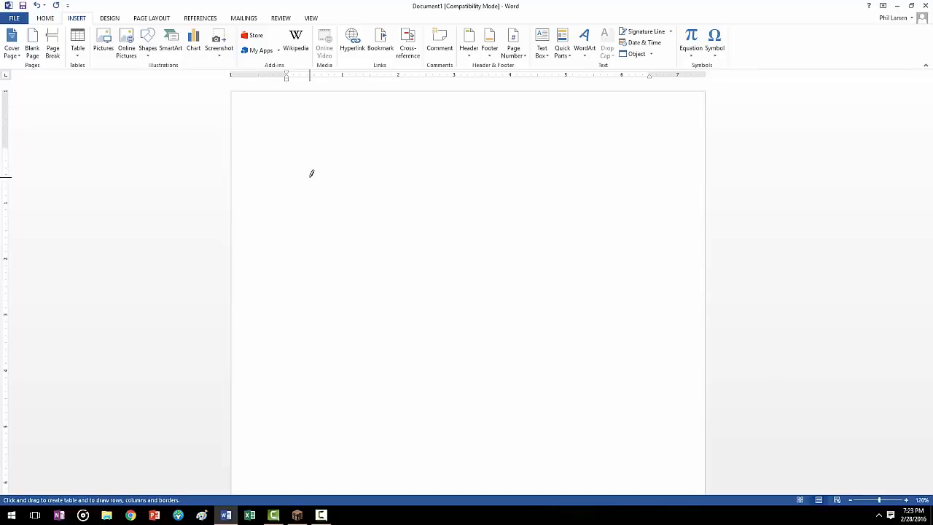
pyautogui.click(77, 44)
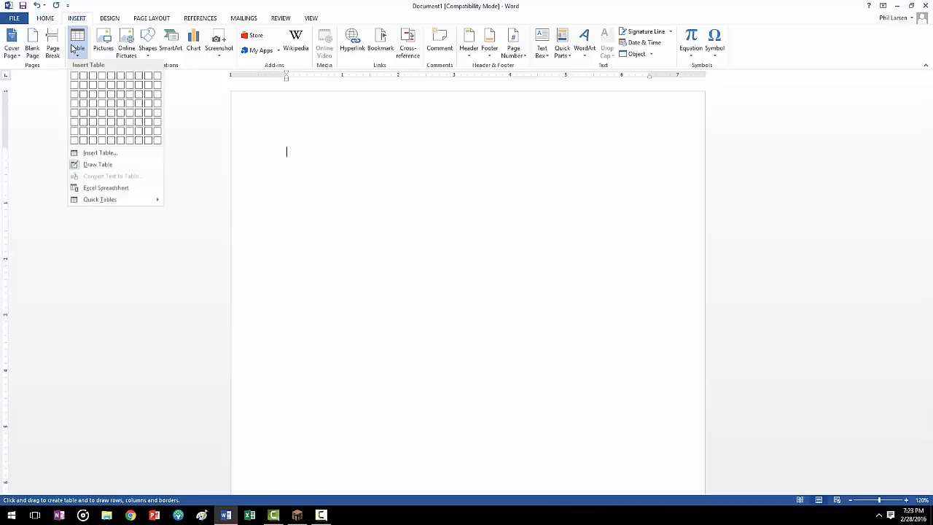
pyautogui.click(95, 168)
pyautogui.click(84, 52)
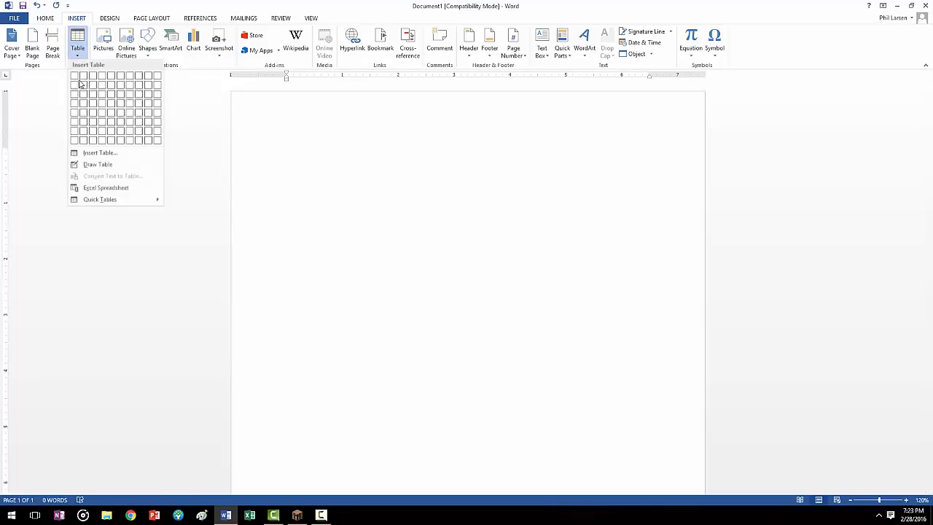
pyautogui.click(95, 167)
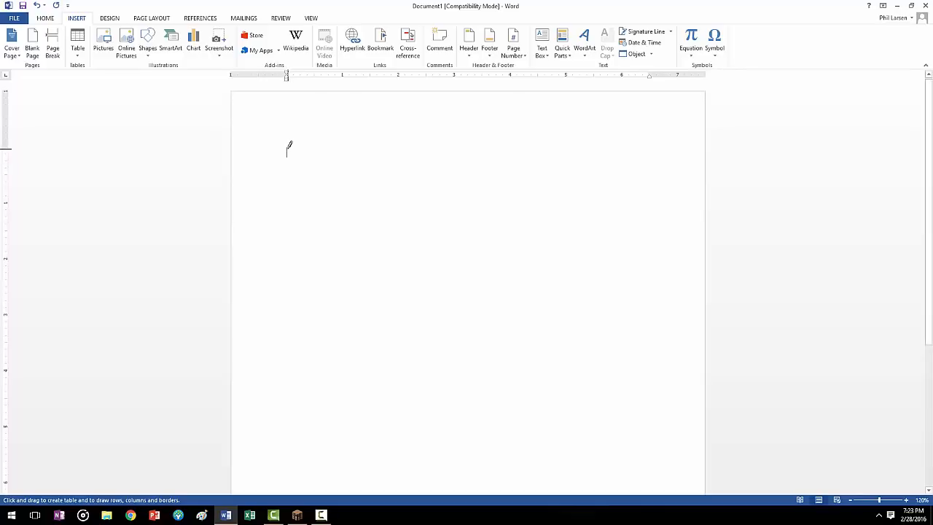
pyautogui.moveTo(288, 147)
pyautogui.mouseDown()
pyautogui.moveTo(351, 178)
pyautogui.moveTo(496, 216)
pyautogui.moveTo(621, 291)
pyautogui.moveTo(678, 487)
pyautogui.moveTo(673, 406)
pyautogui.moveTo(668, 434)
pyautogui.moveTo(659, 387)
pyautogui.moveTo(661, 404)
pyautogui.mouseUp()
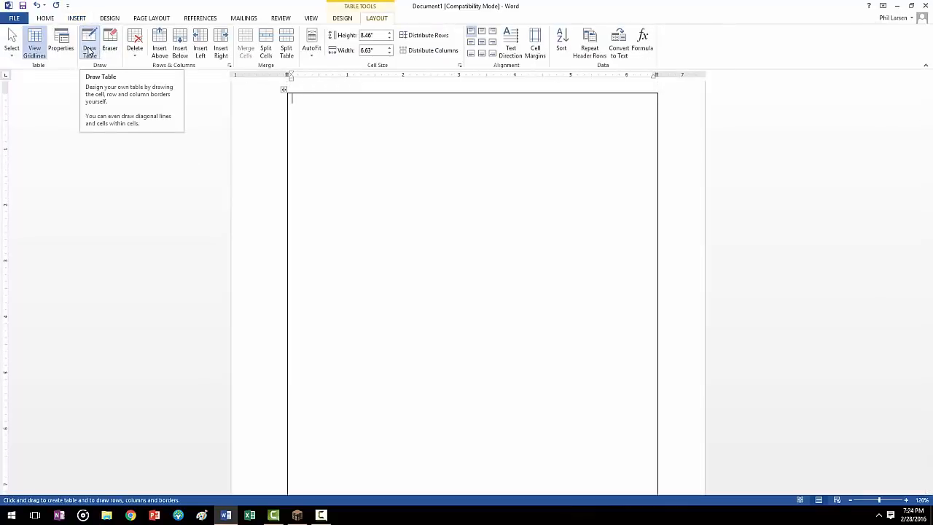
# Step: Draw 20 horizontal lines down the table, mostly about 0.3" to 0.4" apart, leaving a taller last row
pyautogui.click(91, 51)
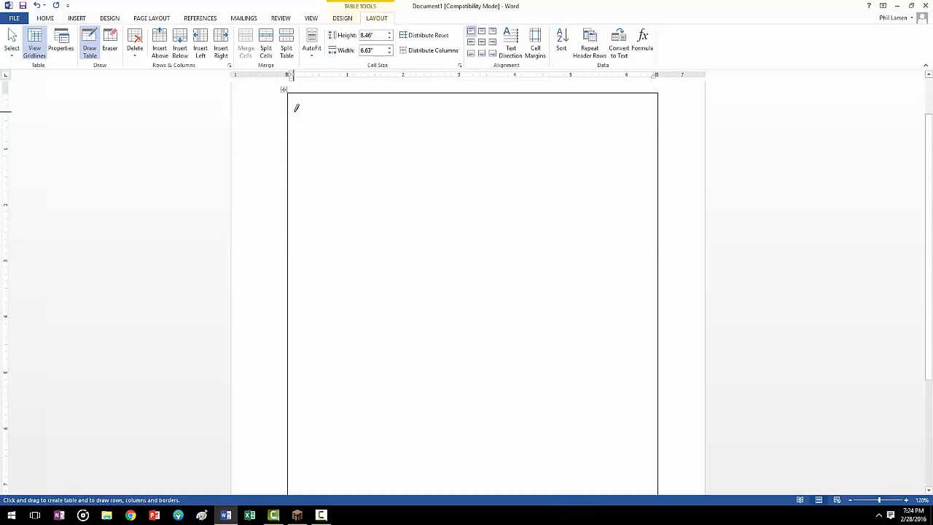
pyautogui.moveTo(298, 116); pyautogui.dragTo(448, 118)
pyautogui.moveTo(326, 137); pyautogui.dragTo(519, 137)
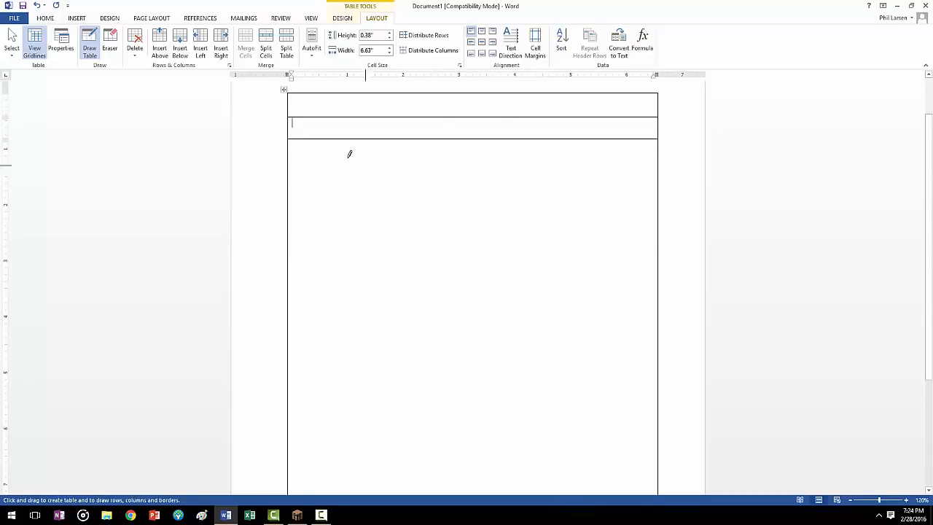
pyautogui.moveTo(328, 154); pyautogui.dragTo(511, 156)
pyautogui.moveTo(335, 171); pyautogui.dragTo(547, 175)
pyautogui.moveTo(342, 198); pyautogui.dragTo(531, 199)
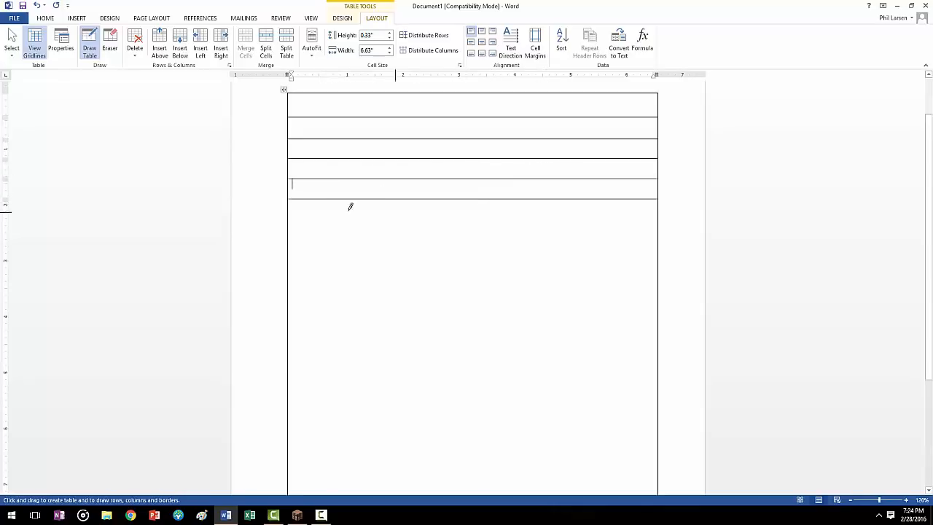
pyautogui.moveTo(323, 212); pyautogui.dragTo(581, 219)
pyautogui.moveTo(335, 236); pyautogui.dragTo(578, 240)
pyautogui.moveTo(329, 263); pyautogui.dragTo(595, 266)
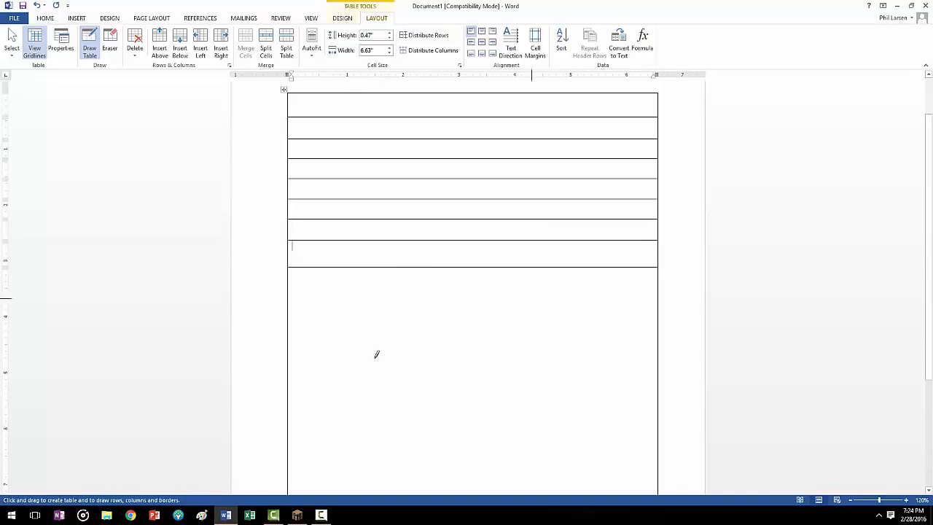
pyautogui.moveTo(310, 290); pyautogui.dragTo(576, 291)
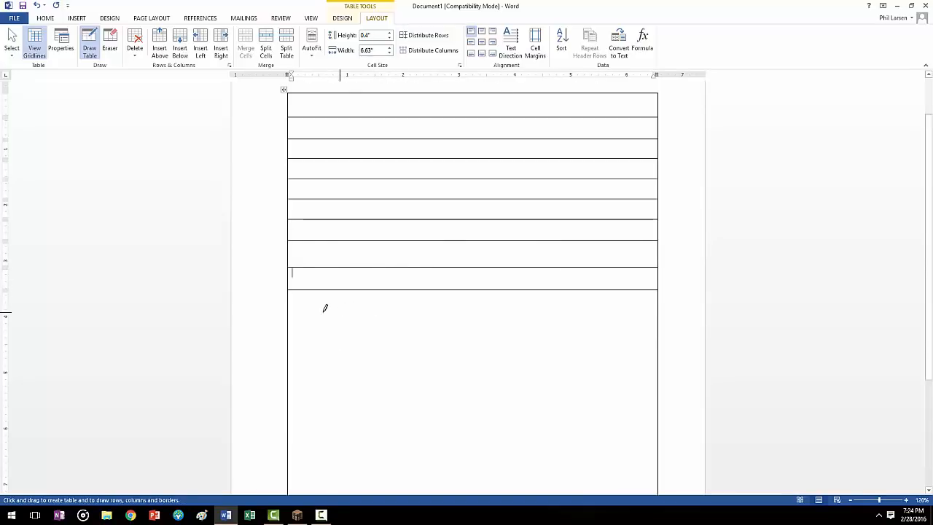
pyautogui.moveTo(323, 309); pyautogui.dragTo(537, 312)
pyautogui.scroll(-2, 346, 246)
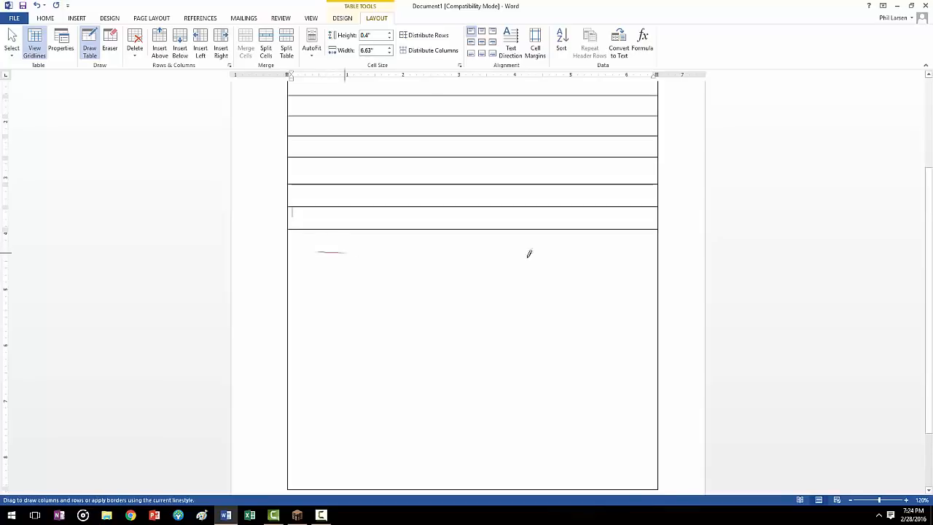
pyautogui.moveTo(328, 265); pyautogui.dragTo(562, 267)
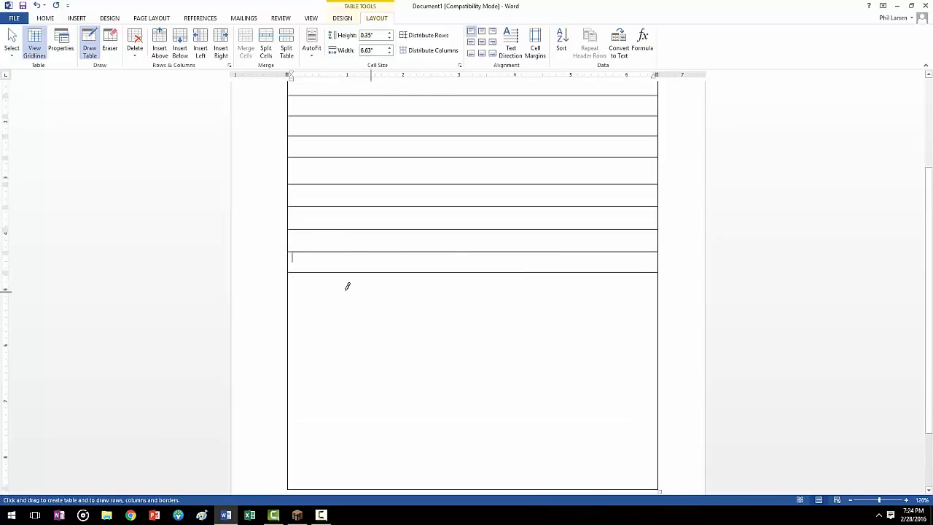
pyautogui.moveTo(321, 290); pyautogui.dragTo(555, 290)
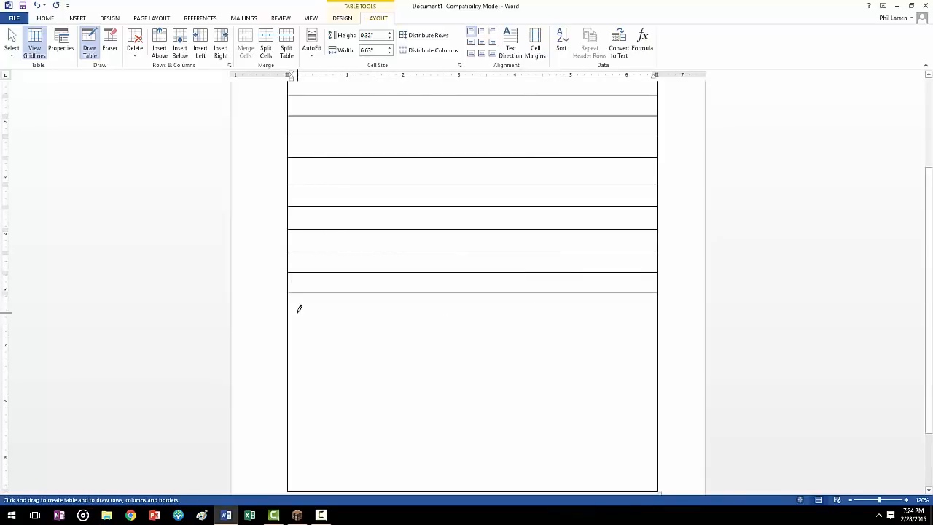
pyautogui.moveTo(318, 311); pyautogui.dragTo(554, 314)
pyautogui.moveTo(306, 331); pyautogui.dragTo(546, 334)
pyautogui.moveTo(321, 347); pyautogui.dragTo(444, 347)
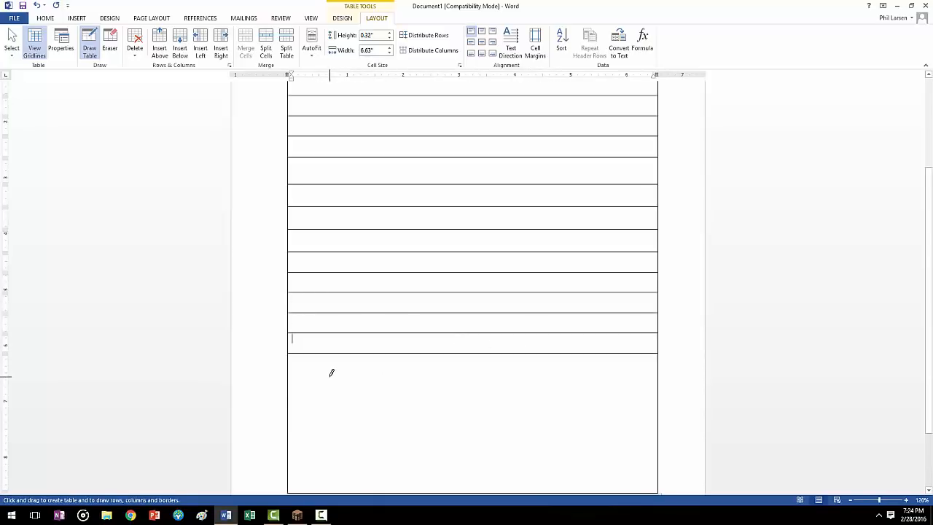
pyautogui.moveTo(331, 374); pyautogui.dragTo(511, 373)
pyautogui.scroll(-3, 370, 357)
pyautogui.moveTo(321, 309)
pyautogui.mouseDown()
pyautogui.moveTo(492, 312)
pyautogui.moveTo(480, 323)
pyautogui.mouseUp()
pyautogui.moveTo(323, 328); pyautogui.dragTo(546, 329)
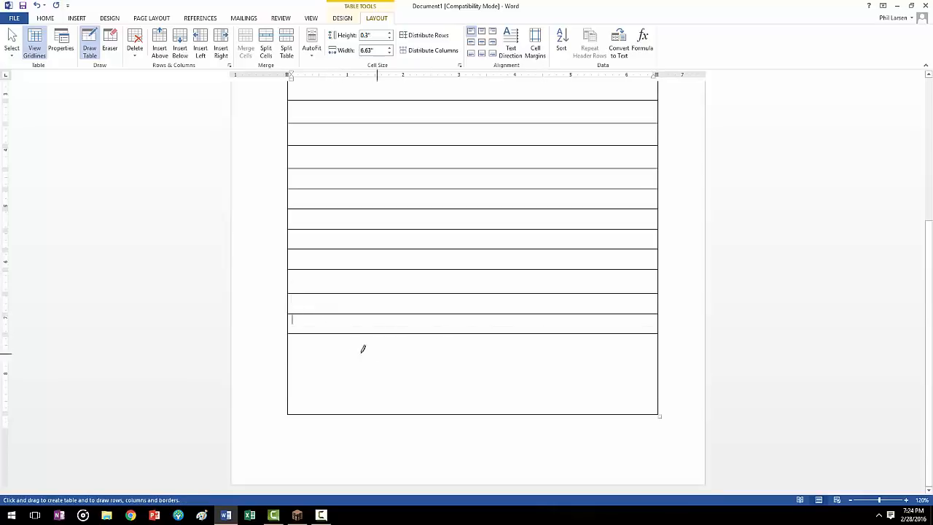
pyautogui.moveTo(334, 350); pyautogui.dragTo(524, 349)
pyautogui.moveTo(524, 350); pyautogui.dragTo(524, 350)
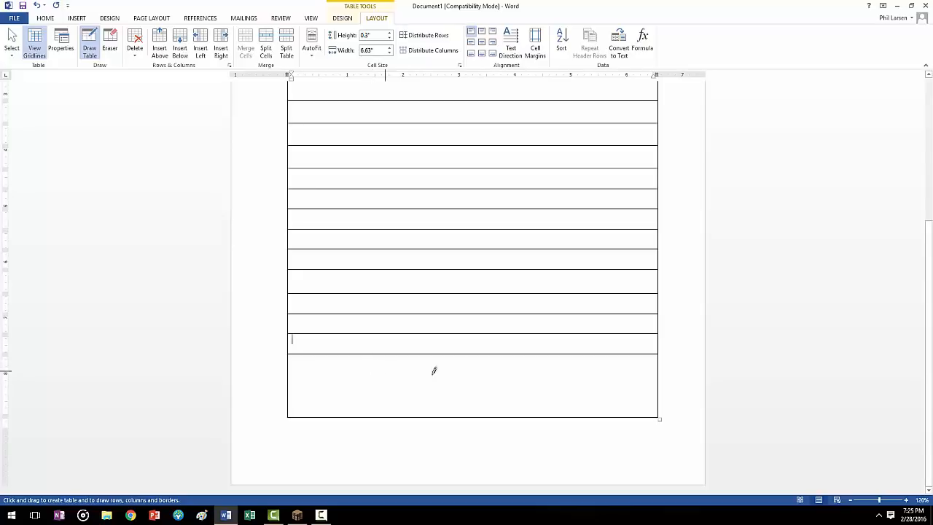
# Step: Draw vertical lines splitting the second and third rows into two columns and the fifth and sixth rows into three columns
pyautogui.click(851, 500)
pyautogui.click(851, 500)
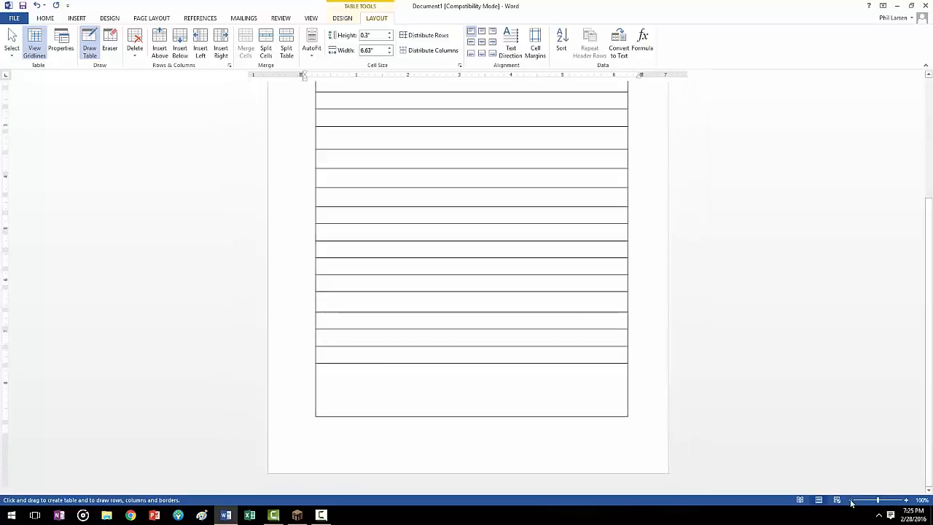
pyautogui.click(851, 501)
pyautogui.click(851, 500)
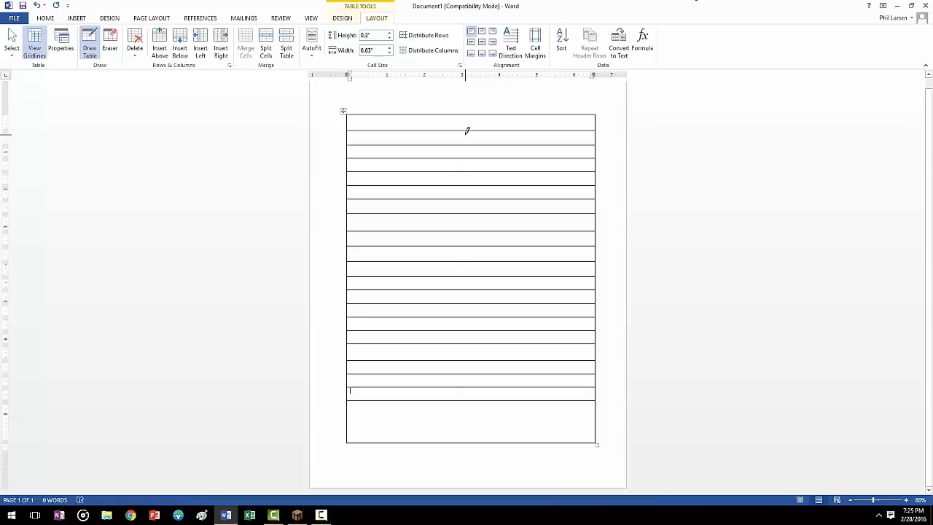
pyautogui.moveTo(466, 134); pyautogui.dragTo(467, 156)
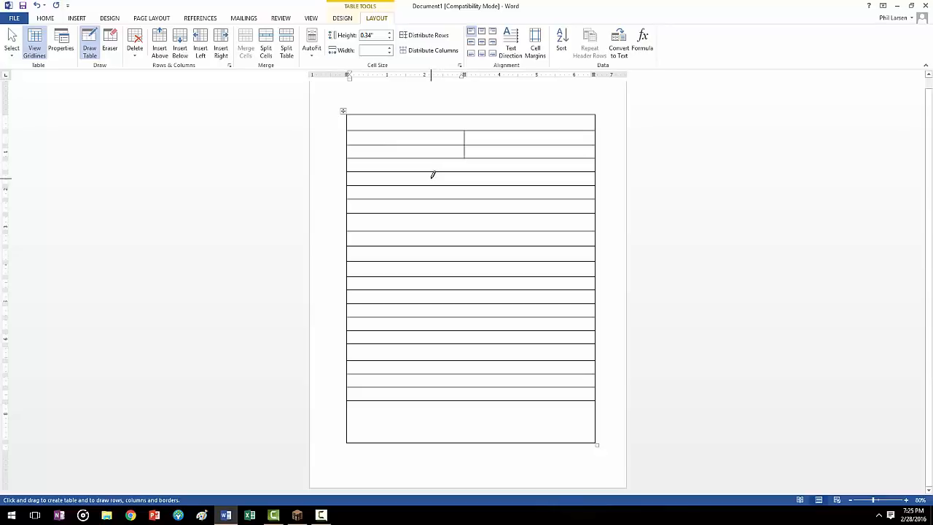
pyautogui.moveTo(432, 173); pyautogui.dragTo(431, 189)
pyautogui.moveTo(515, 174); pyautogui.dragTo(515, 195)
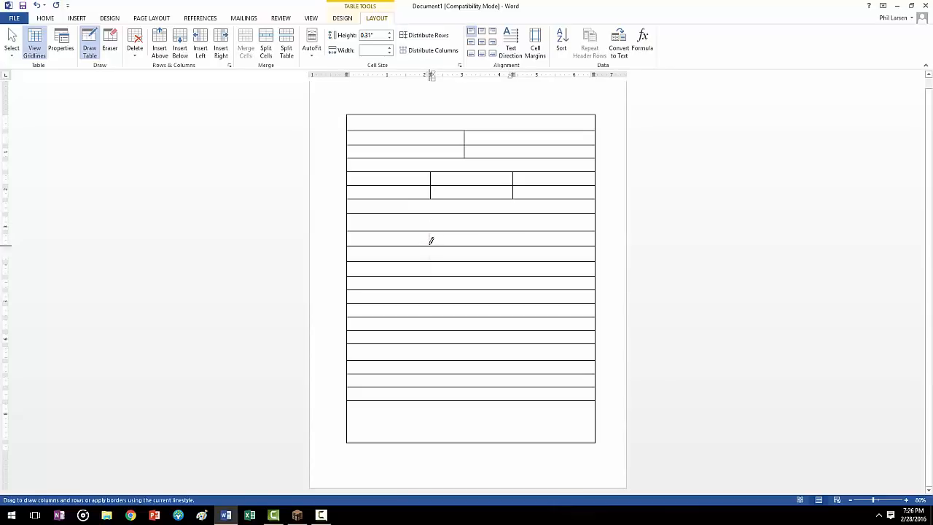
# Step: Draw vertical lines splitting the ninth row into three columns and the eleventh row into a wide and a narrow column
pyautogui.moveTo(431, 241); pyautogui.dragTo(431, 246)
pyautogui.moveTo(513, 233); pyautogui.dragTo(513, 245)
pyautogui.moveTo(525, 269); pyautogui.dragTo(525, 276)
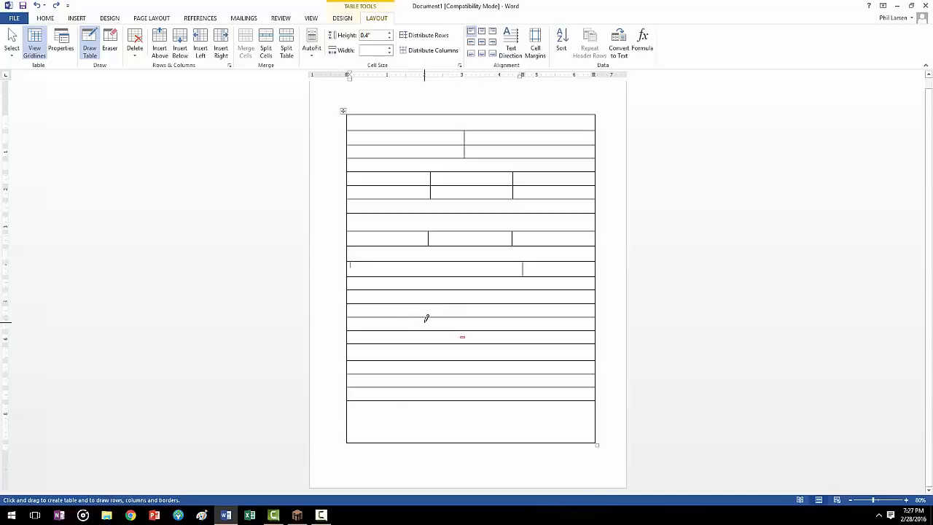
# Step: Draw two vertical lines through the fifteenth and sixteenth rows to split them into three columns
pyautogui.moveTo(425, 319); pyautogui.dragTo(426, 333)
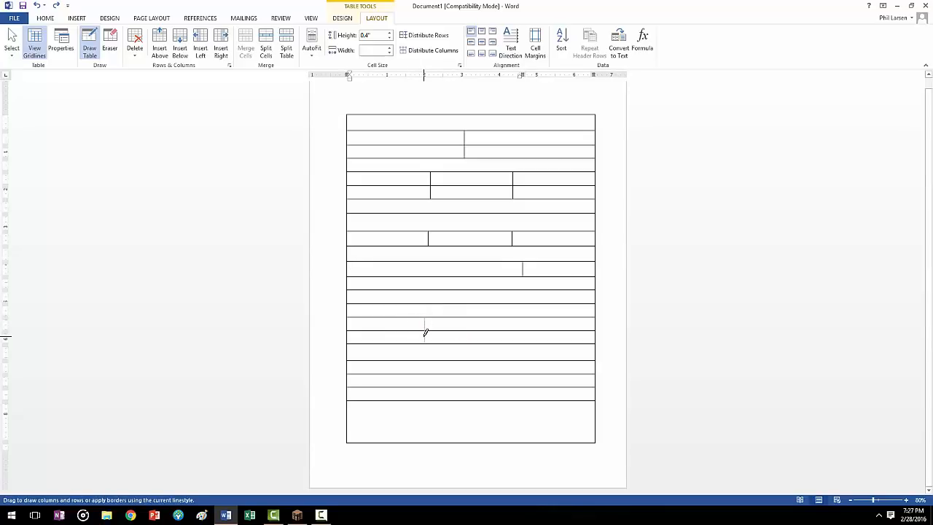
pyautogui.moveTo(426, 333); pyautogui.dragTo(426, 335)
pyautogui.moveTo(511, 319); pyautogui.dragTo(511, 337)
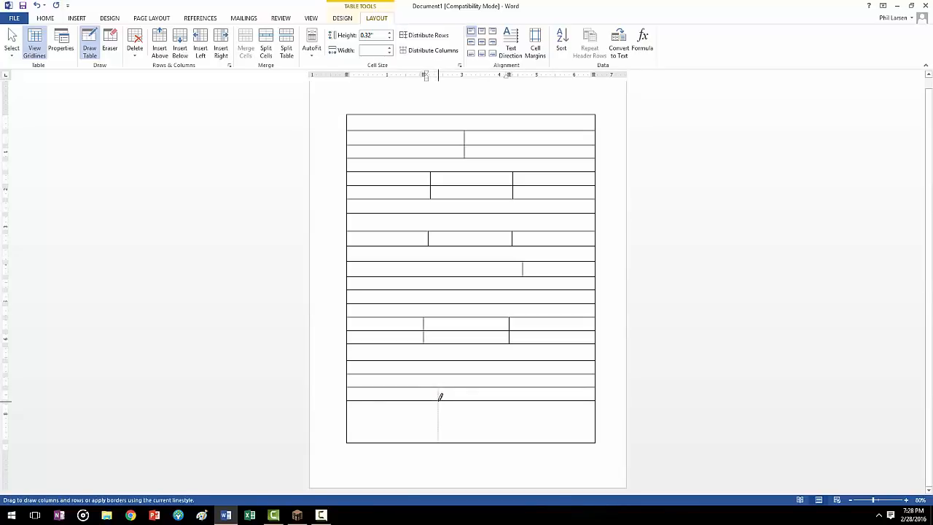
# Step: Draw vertical lines splitting the twentieth row into three columns and the tall last row into two, then leave table drawing mode
pyautogui.moveTo(438, 388); pyautogui.dragTo(438, 401)
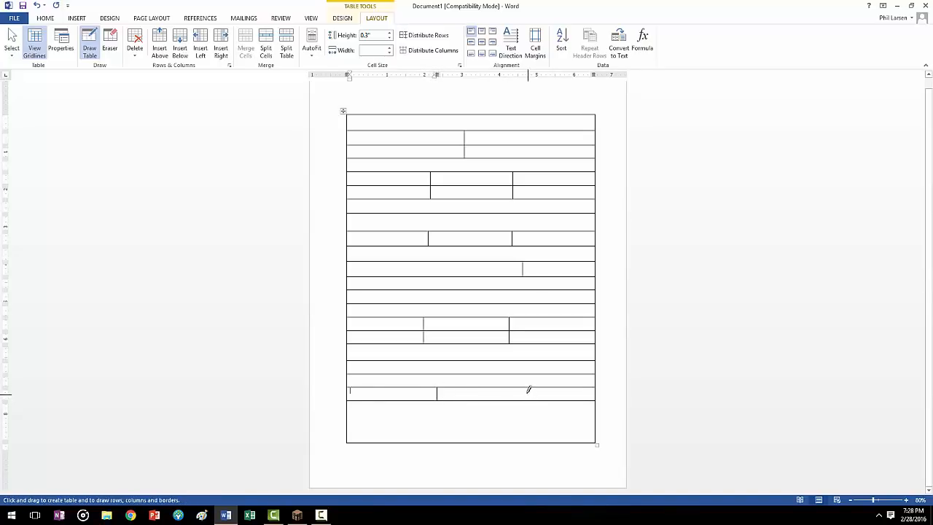
pyautogui.moveTo(516, 387); pyautogui.dragTo(517, 401)
pyautogui.moveTo(496, 398); pyautogui.dragTo(498, 432)
pyautogui.click(93, 52)
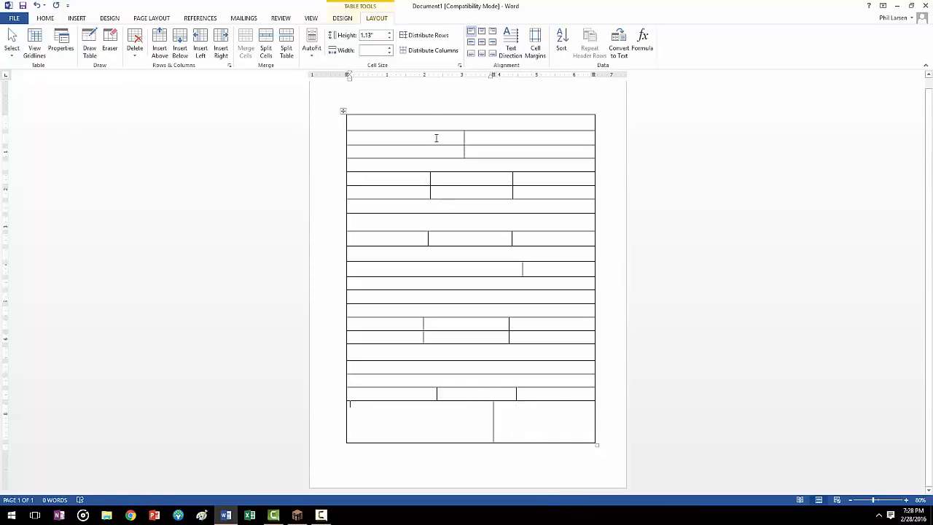
pyautogui.moveTo(436, 138); pyautogui.dragTo(487, 151)
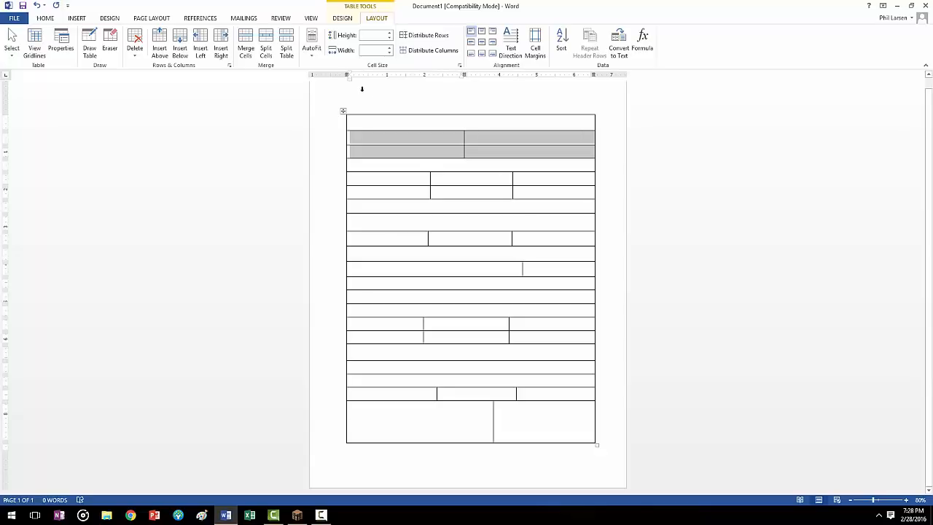
pyautogui.click(313, 57)
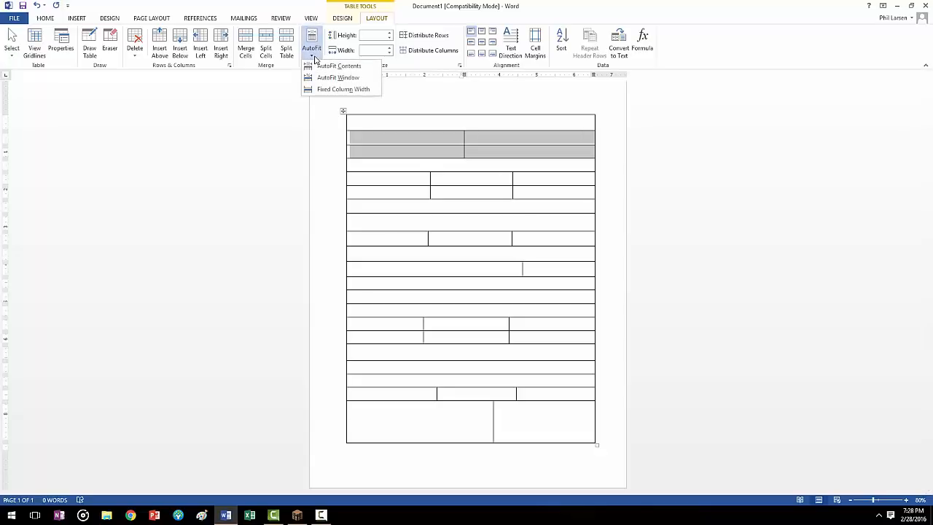
pyautogui.click(314, 58)
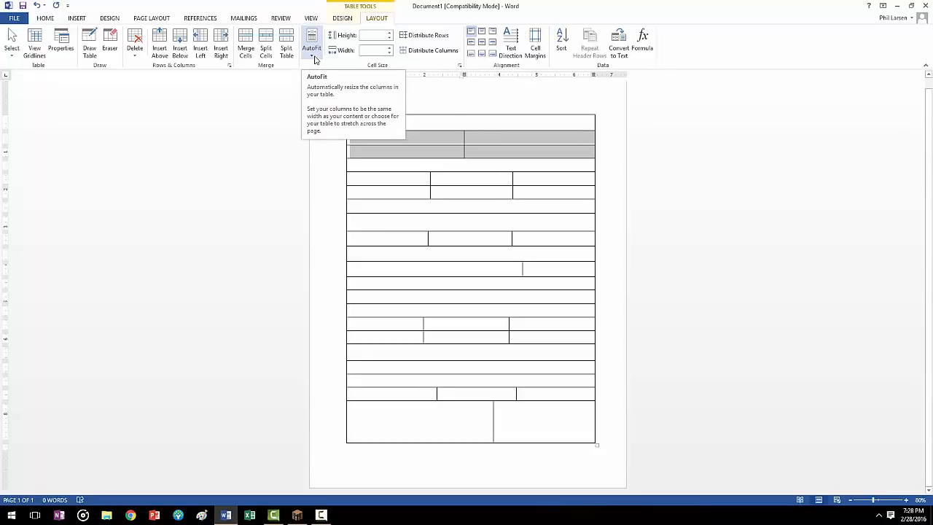
pyautogui.click(155, 164)
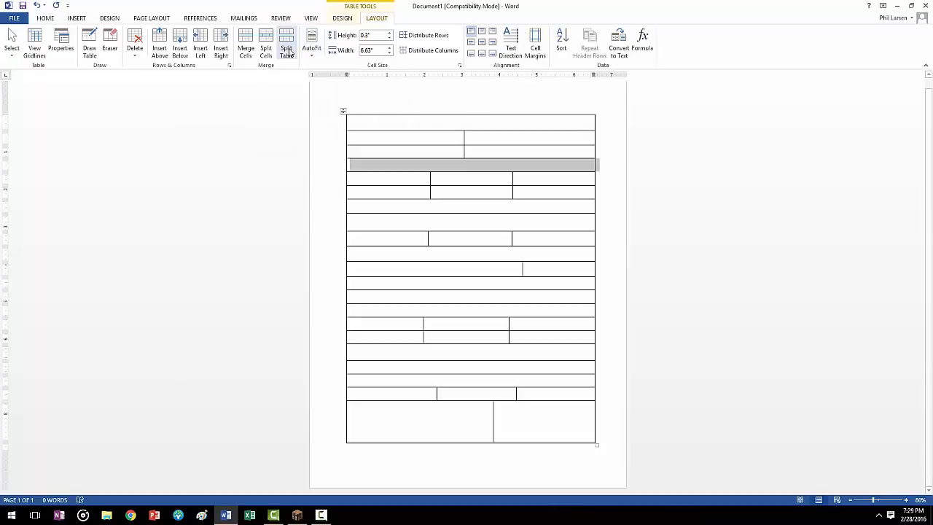
pyautogui.click(342, 18)
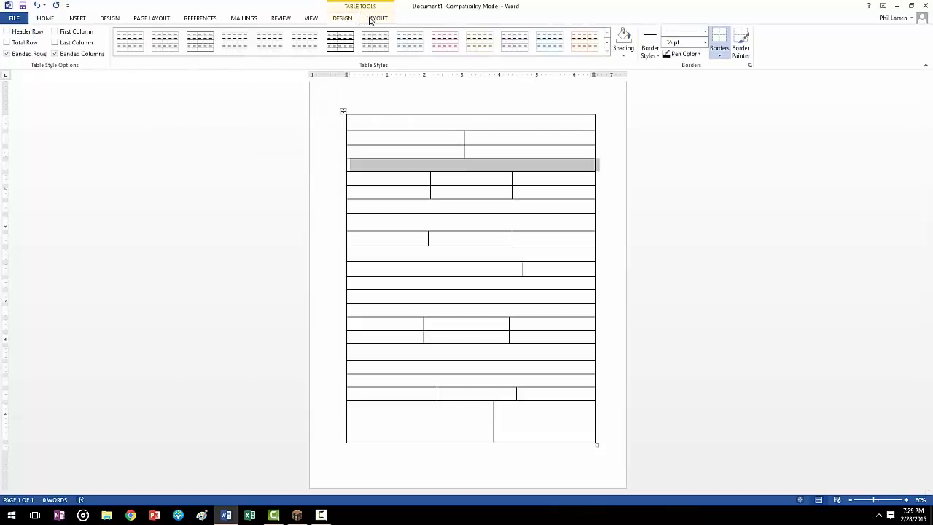
pyautogui.click(377, 19)
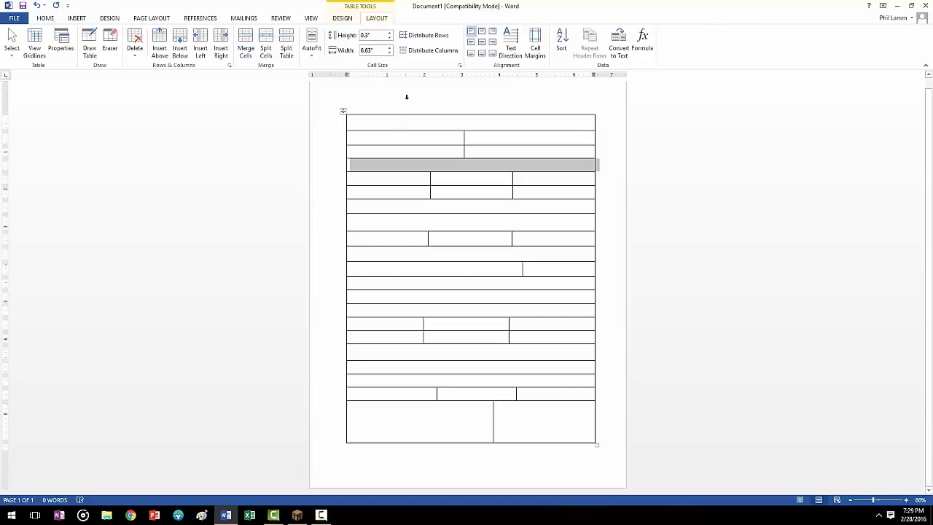
pyautogui.click(436, 175)
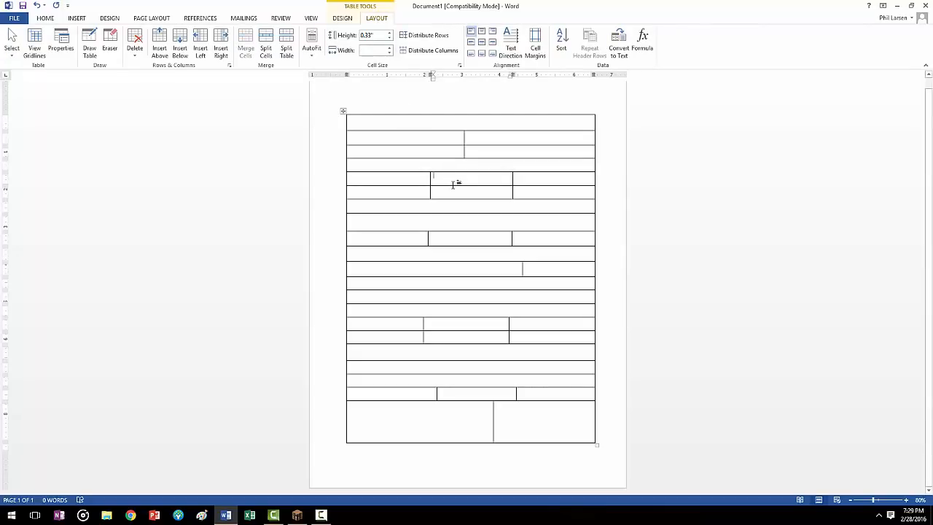
# Step: Distribute the columns evenly in the two-column second and third rows and in the three-column fifth, sixth and ninth rows
pyautogui.moveTo(435, 139); pyautogui.dragTo(492, 150)
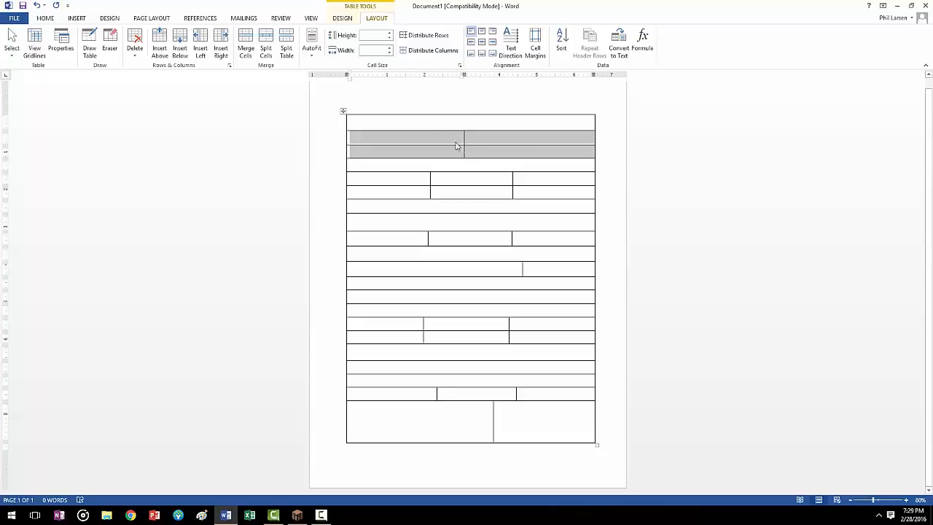
pyautogui.click(432, 51)
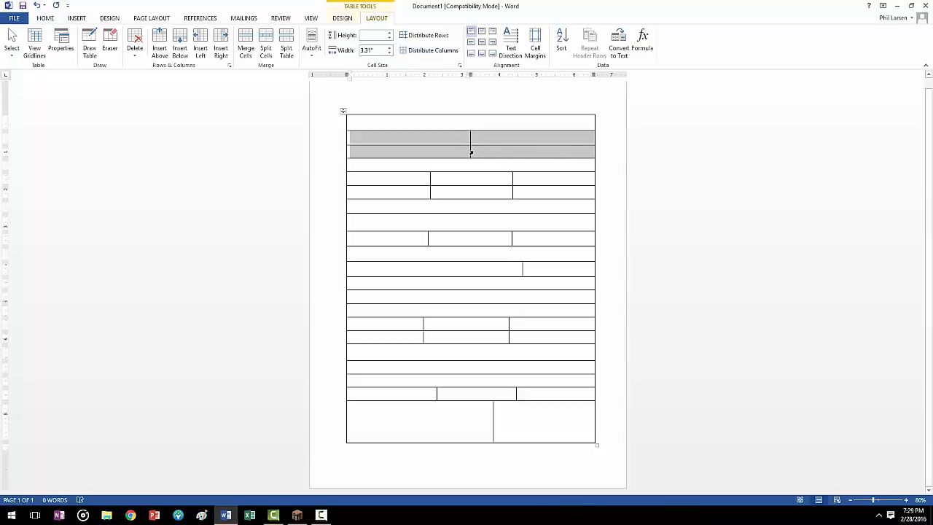
pyautogui.moveTo(413, 180); pyautogui.dragTo(523, 192)
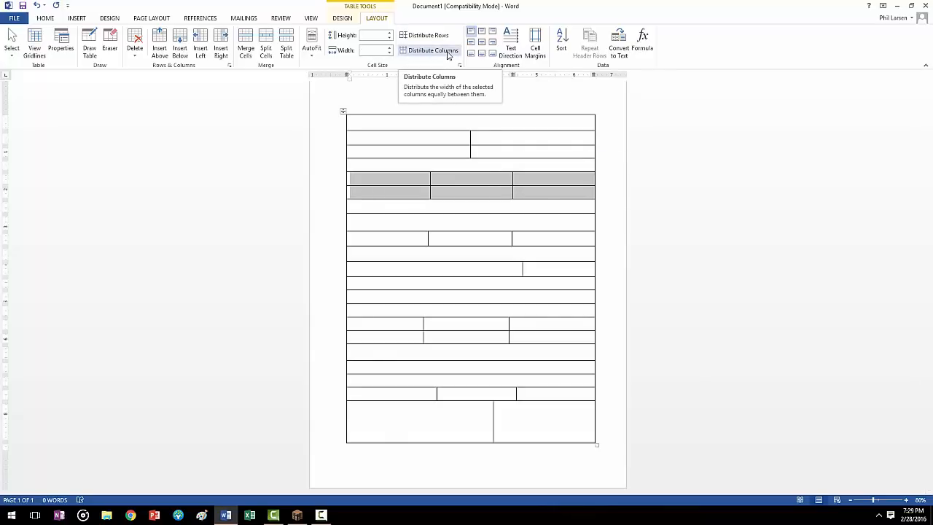
pyautogui.click(449, 55)
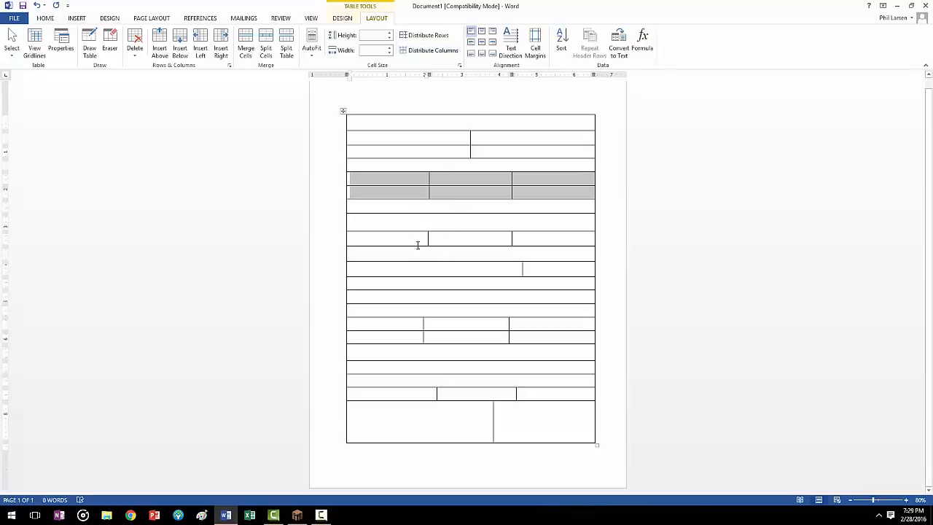
pyautogui.moveTo(418, 245); pyautogui.dragTo(525, 246)
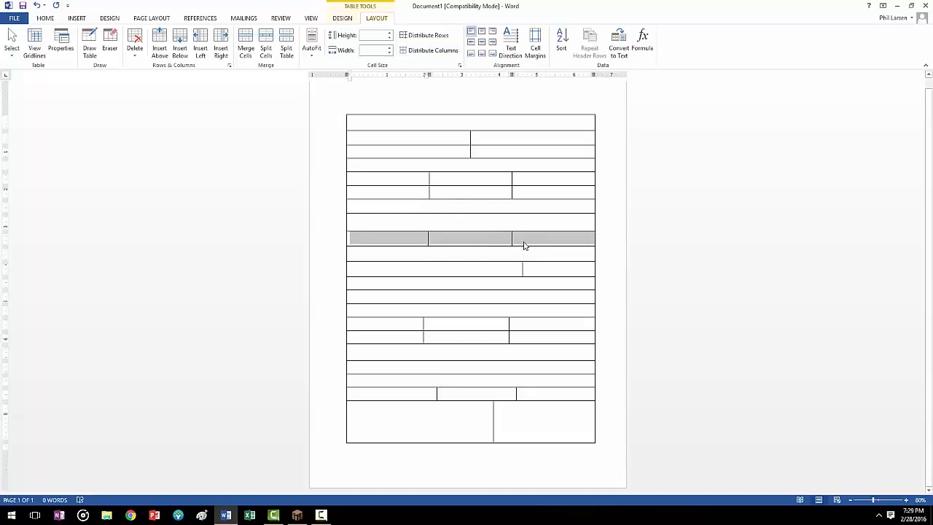
pyautogui.click(434, 53)
# Step: Move the eleventh row's column divider slightly left, to about 4.5" from the table's left edge
pyautogui.click(501, 270)
pyautogui.moveTo(548, 270); pyautogui.dragTo(500, 270)
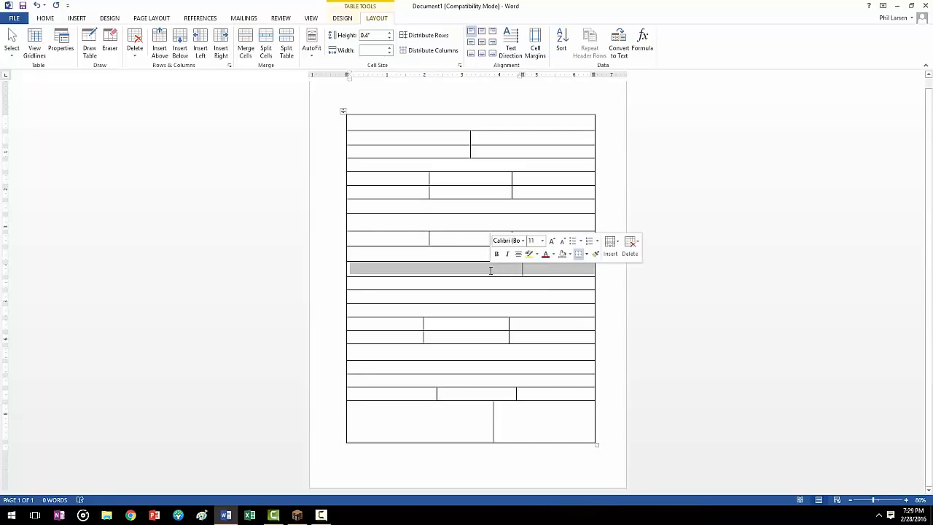
pyautogui.click(523, 271)
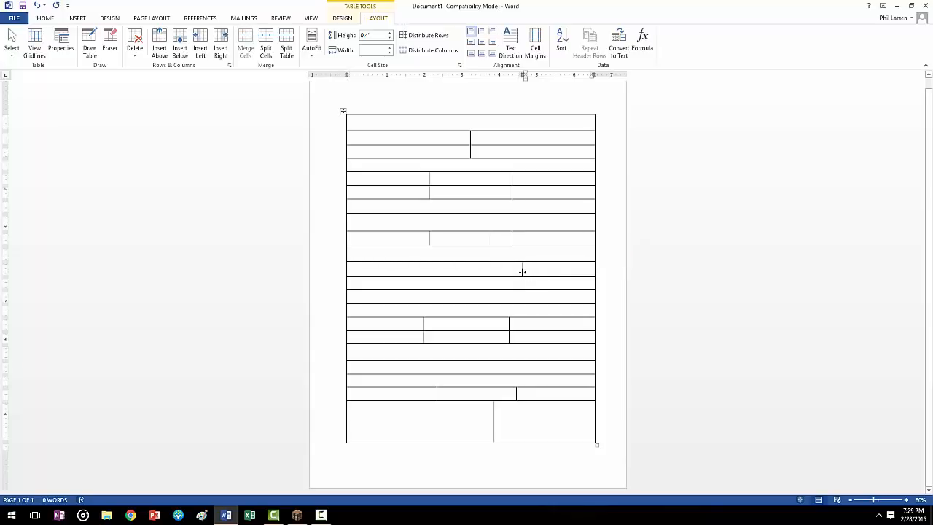
pyautogui.moveTo(520, 271); pyautogui.dragTo(517, 270)
# Step: Distribute the columns evenly in the three-column fifteenth, sixteenth and twentieth rows and in the two-column last row
pyautogui.moveTo(409, 323); pyautogui.dragTo(546, 340)
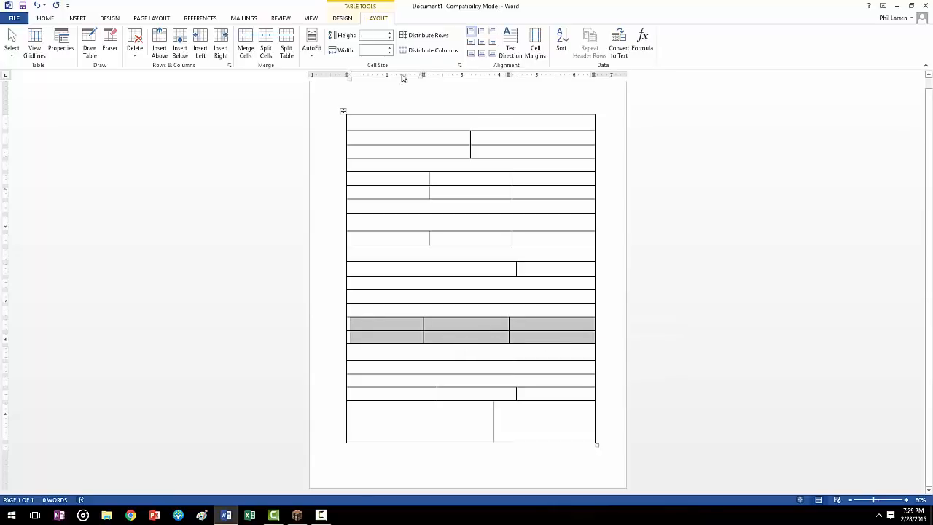
pyautogui.click(445, 54)
pyautogui.moveTo(414, 393); pyautogui.dragTo(547, 393)
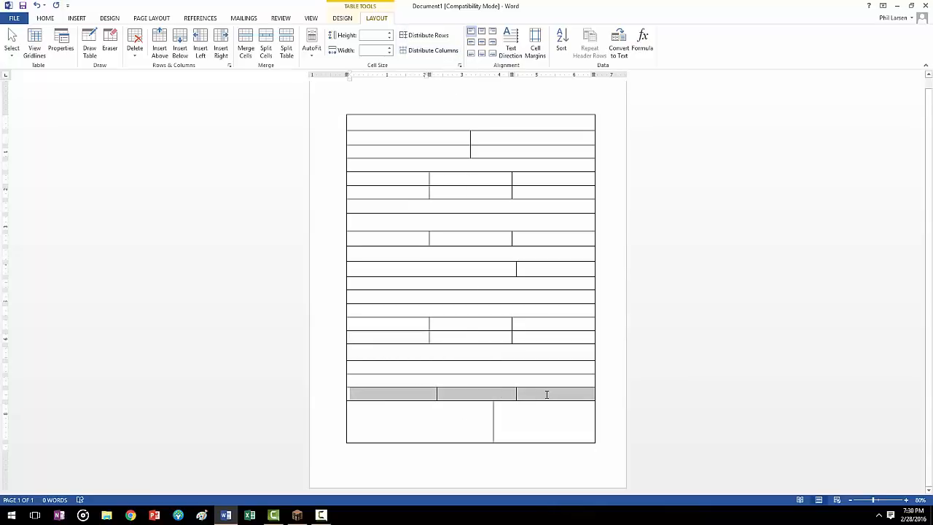
pyautogui.click(431, 50)
pyautogui.moveTo(530, 421); pyautogui.dragTo(435, 419)
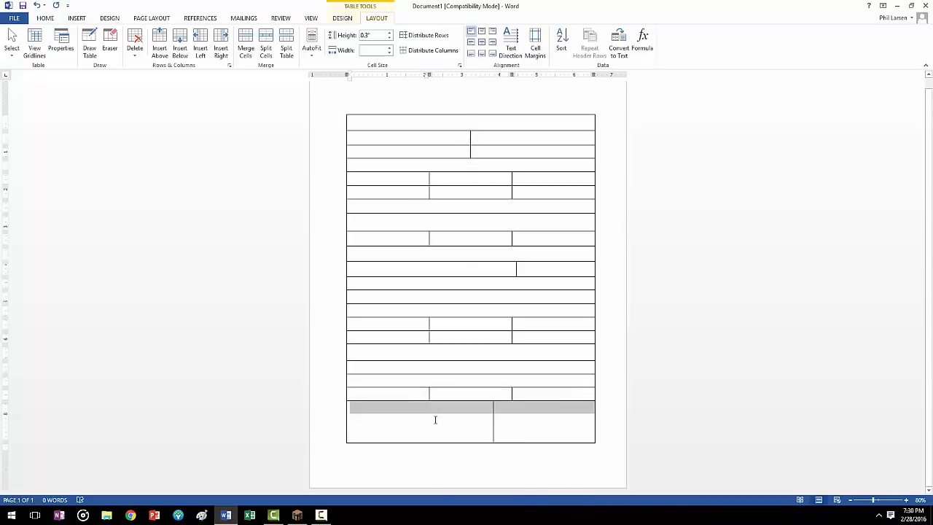
pyautogui.click(431, 51)
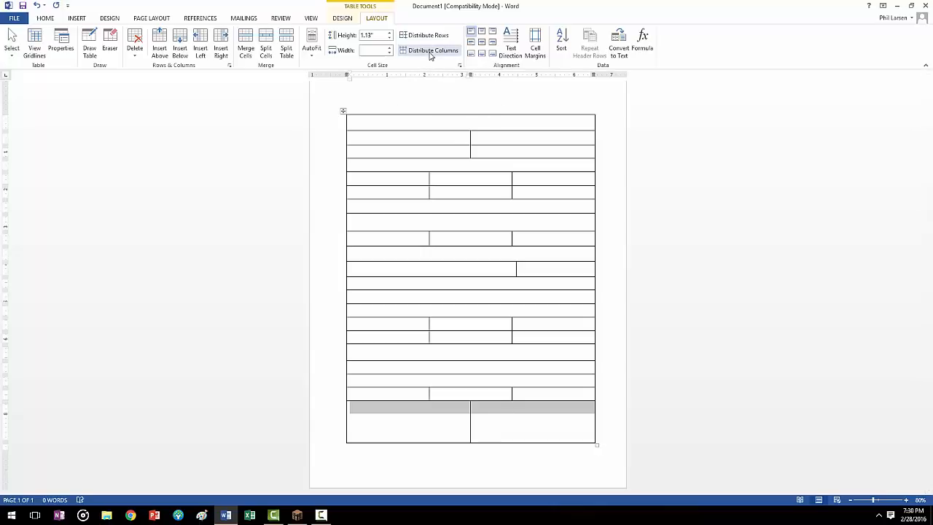
pyautogui.click(521, 421)
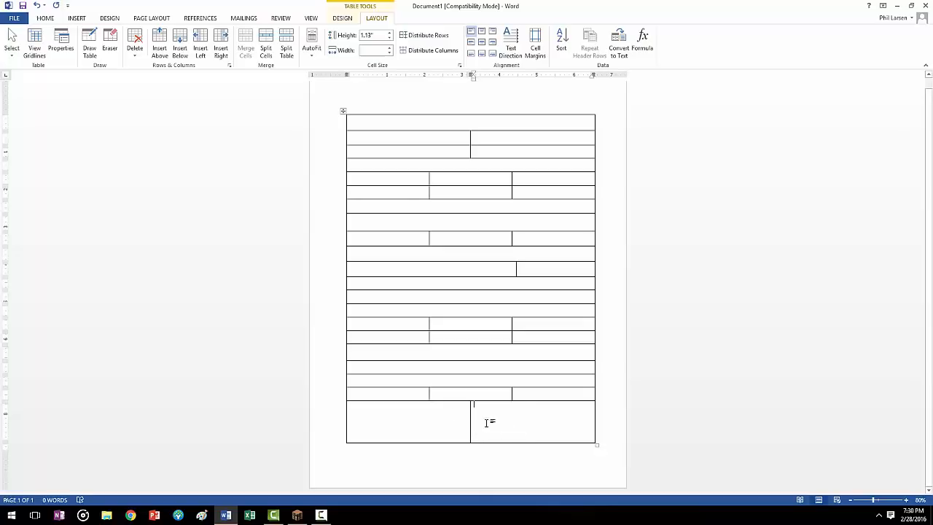
# Step: Distribute all rows of the table evenly in height
pyautogui.moveTo(531, 422); pyautogui.dragTo(381, 125)
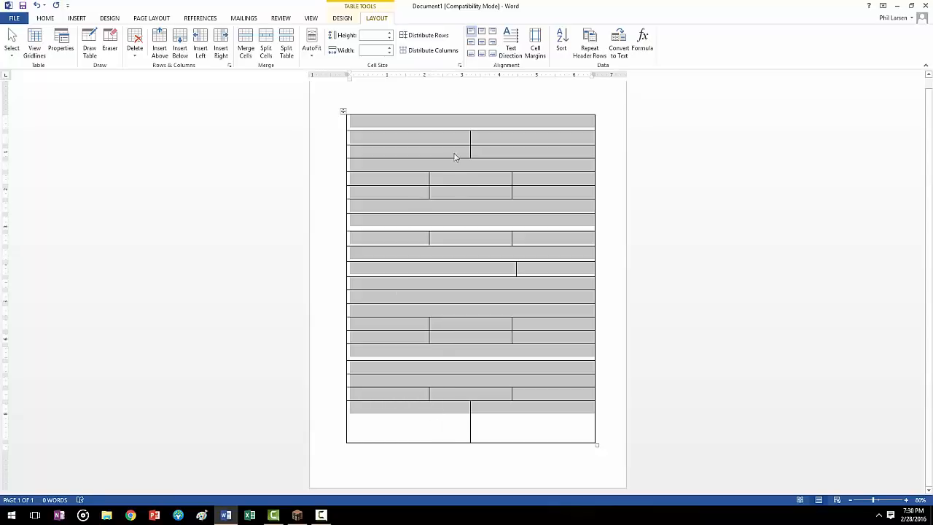
pyautogui.click(431, 39)
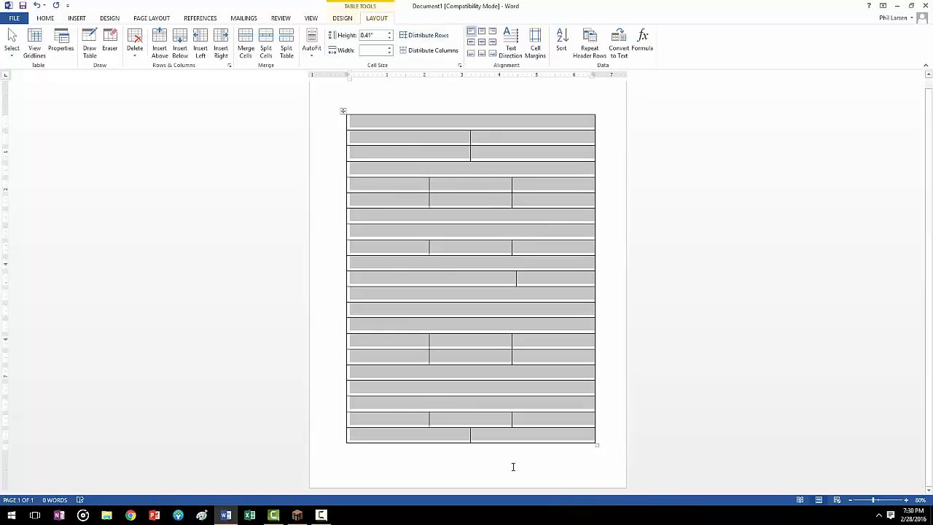
pyautogui.click(486, 438)
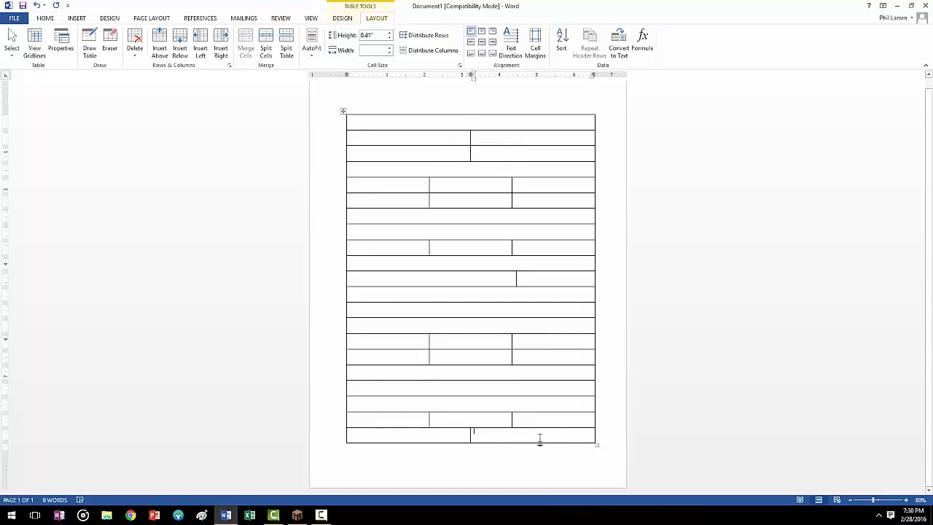
# Step: Label the two cells of the second row "First Name" and "Last Name"
pyautogui.click(360, 122)
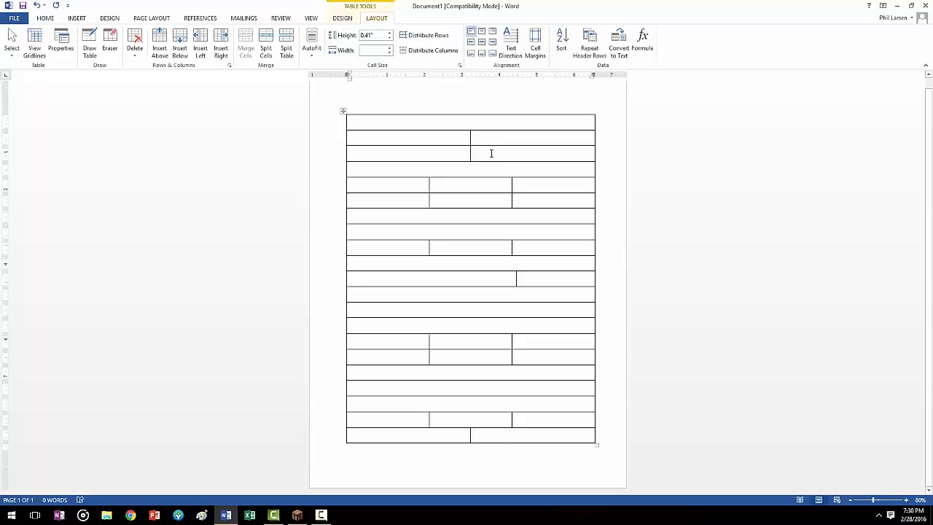
pyautogui.click(374, 138)
pyautogui.write('Firs')
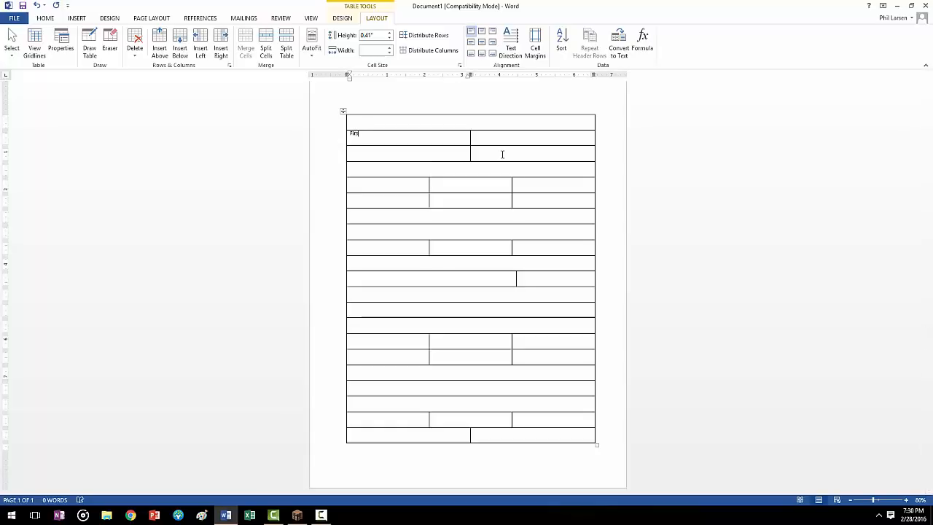
pyautogui.write('t Name')
pyautogui.press('Tab')
pyautogui.write('Last Name')
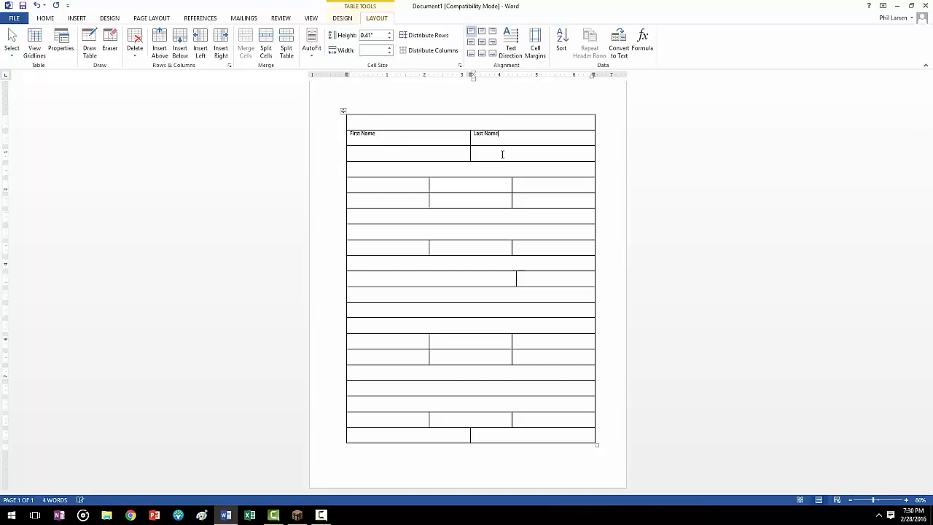
# Step: Label the third row's two cells "Social Security Number" with two dashes and "Date of Birth" with two slashes
pyautogui.press('Tab')
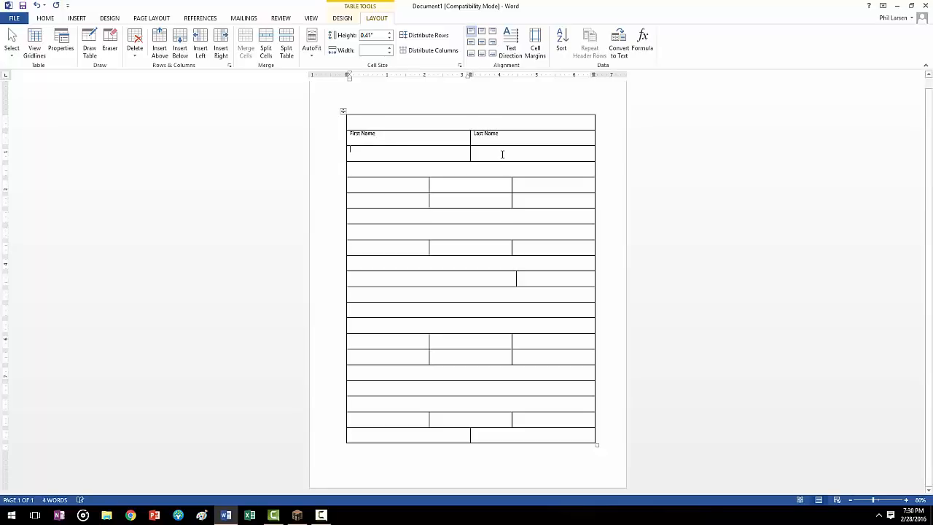
pyautogui.write('So')
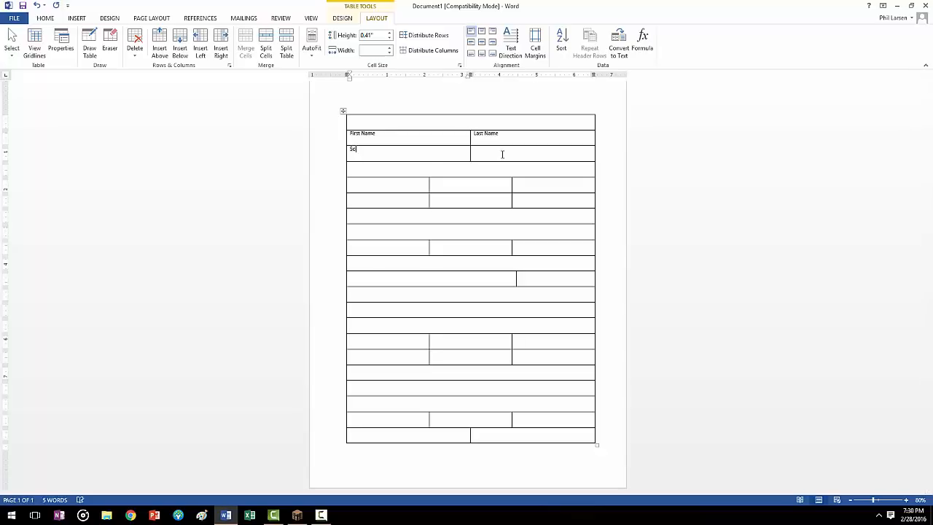
pyautogui.write('cial Security Number - -')
pyautogui.click(487, 154)
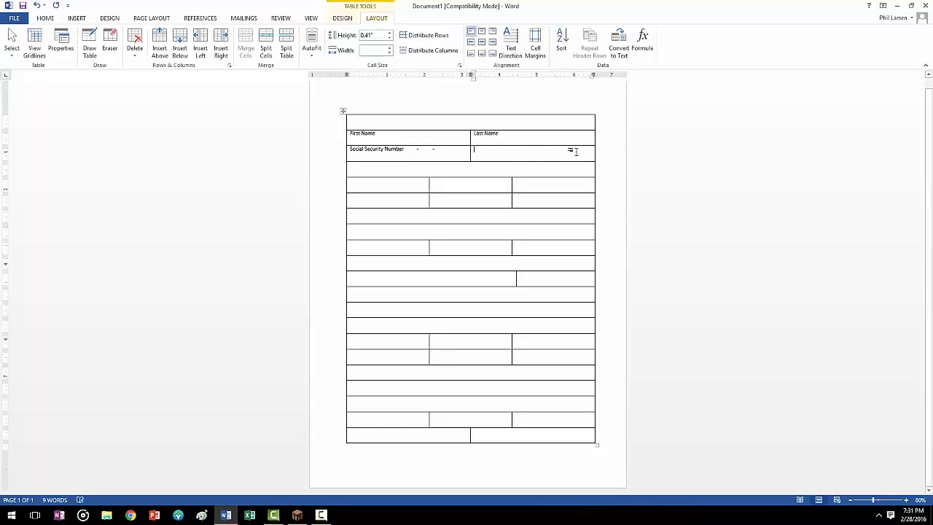
pyautogui.write('Date of')
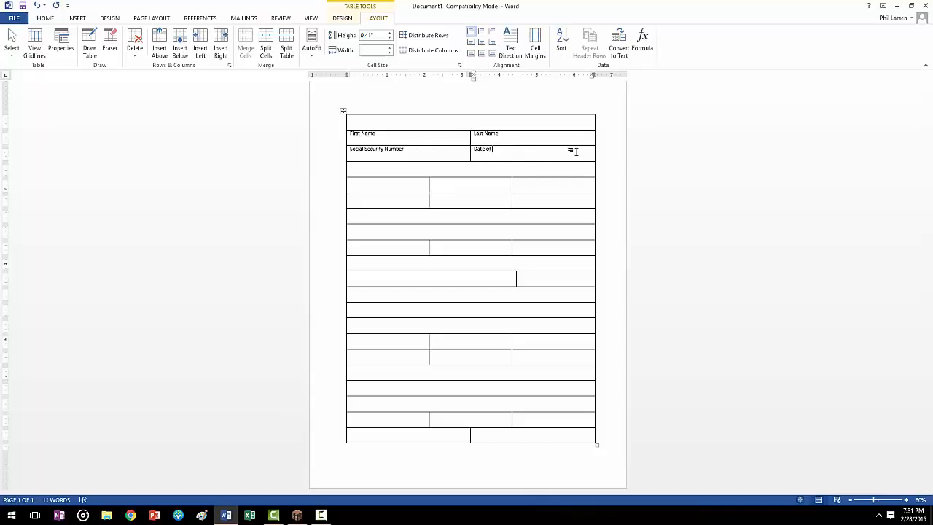
pyautogui.write(' Birth / /')
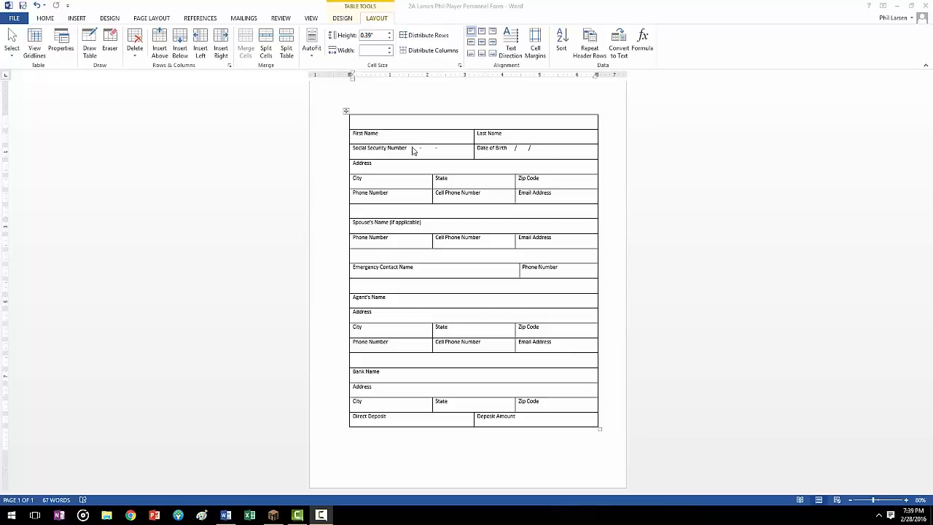
# Step: Shade the four blank rows above Spouse's Name, Emergency Contact Name, Agent's Name and Bank Name gray
pyautogui.click(366, 213)
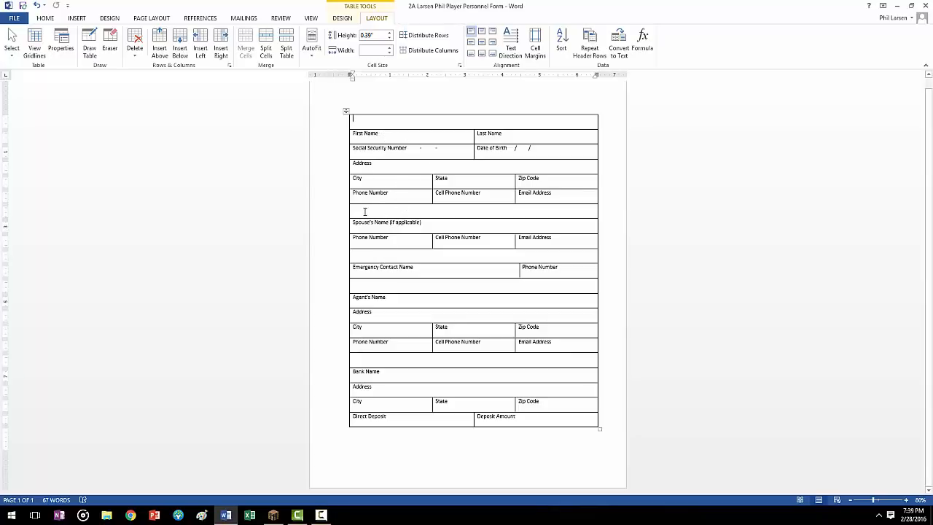
pyautogui.click(365, 256)
pyautogui.click(381, 288)
pyautogui.click(366, 212)
pyautogui.click(343, 18)
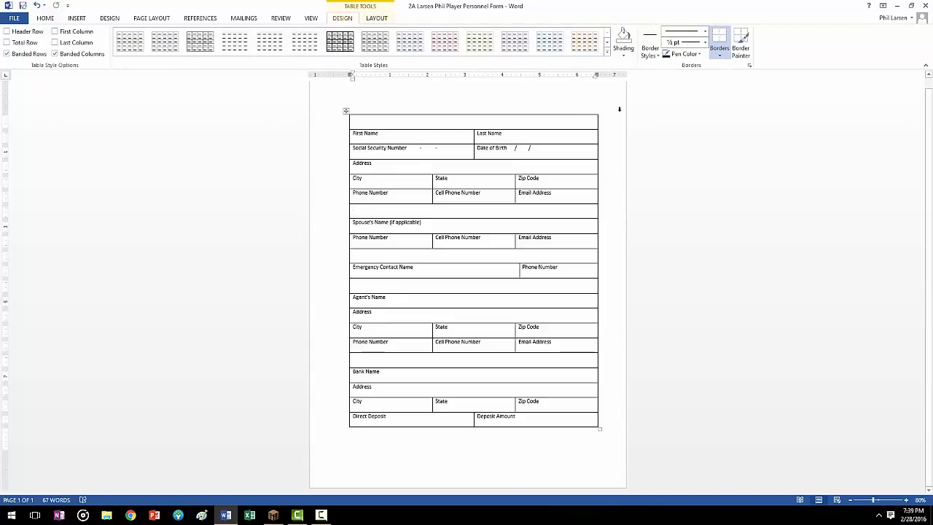
pyautogui.click(624, 56)
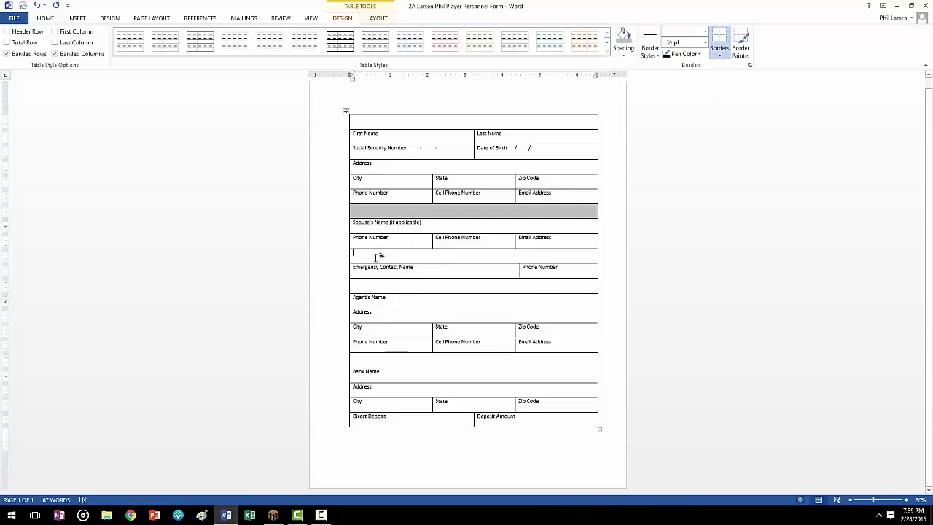
pyautogui.click(623, 36)
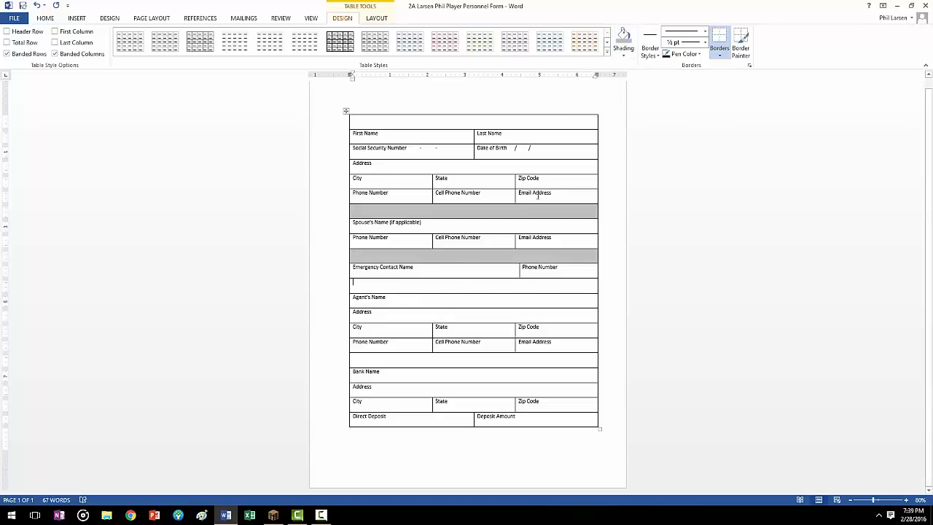
pyautogui.click(623, 41)
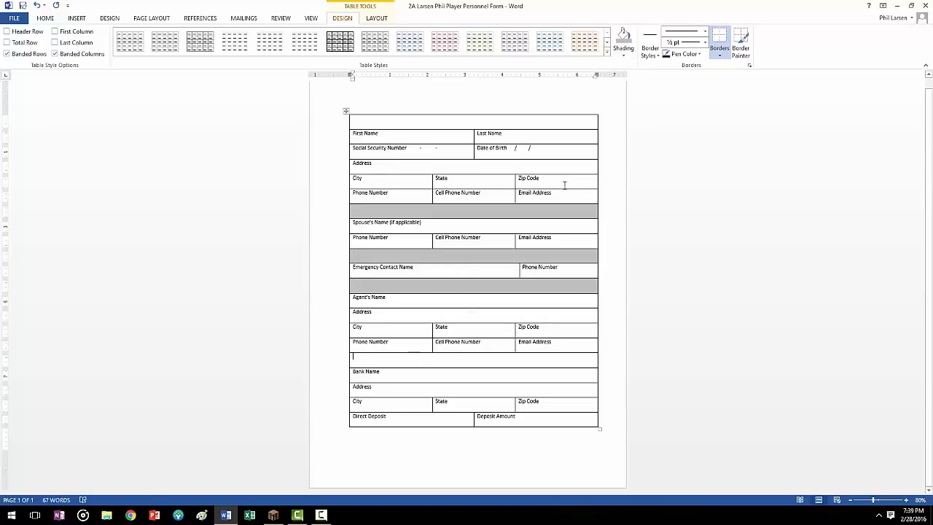
pyautogui.click(625, 38)
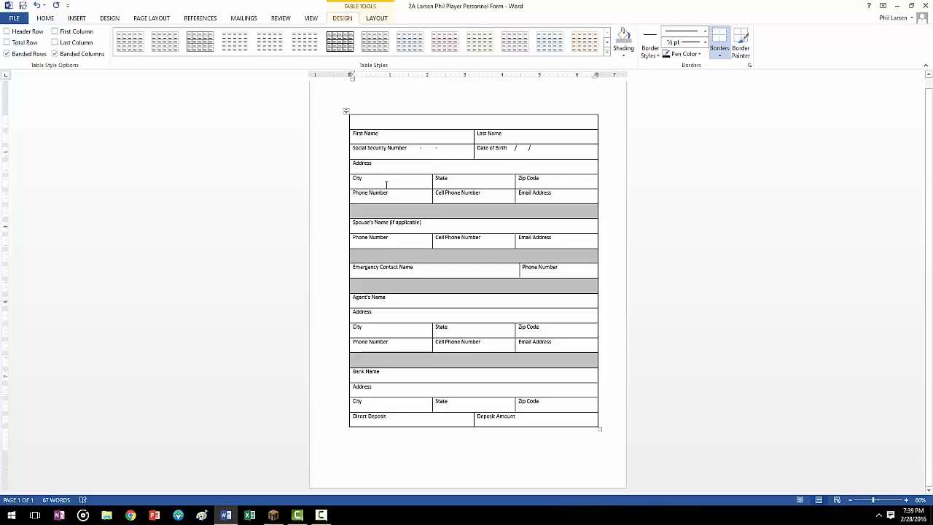
# Step: Enter the title "Player Personnel Form" in the table's first row and center it horizontally and vertically in the cell
pyautogui.click(372, 123)
pyautogui.write('Player Personnel Form')
pyautogui.moveTo(406, 119); pyautogui.dragTo(359, 123)
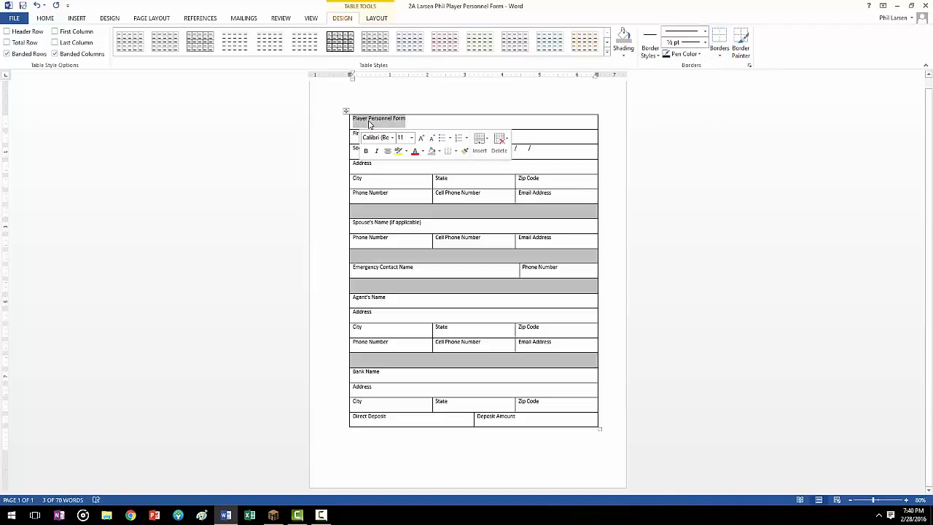
pyautogui.click(379, 19)
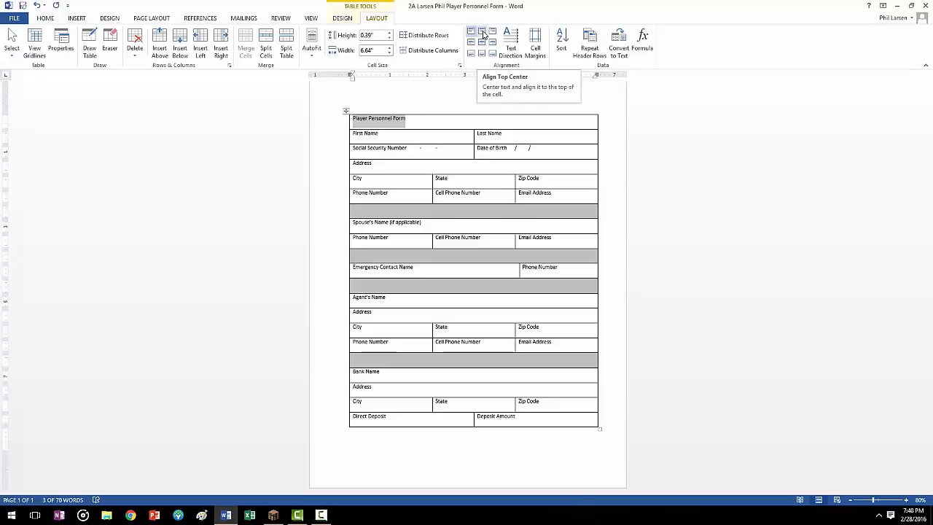
pyautogui.click(483, 34)
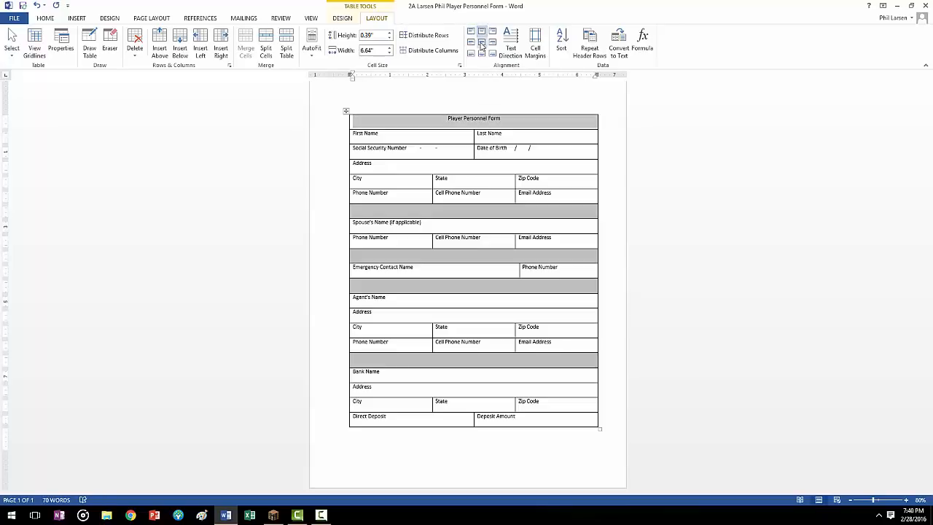
pyautogui.click(481, 45)
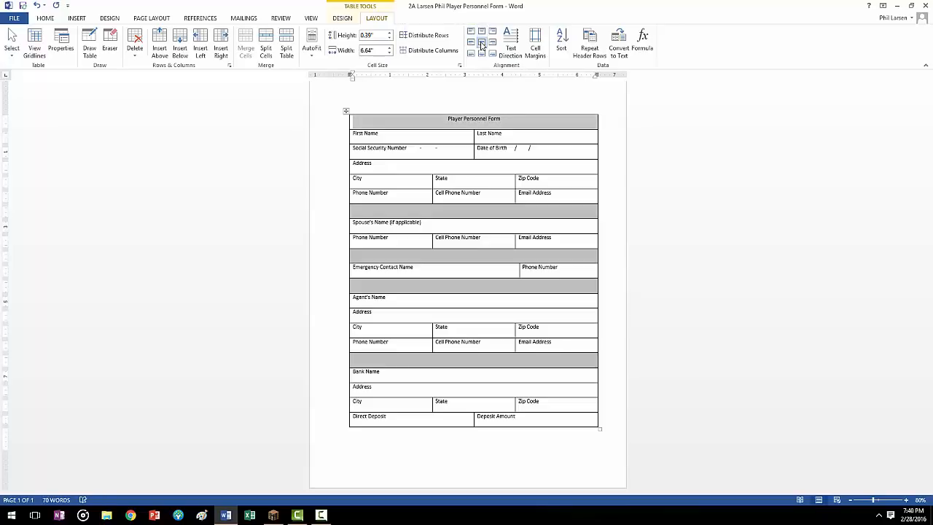
# Step: Set the font size of the "Player Personnel Form" title to 22
pyautogui.click(489, 120)
pyautogui.moveTo(504, 118); pyautogui.dragTo(447, 119)
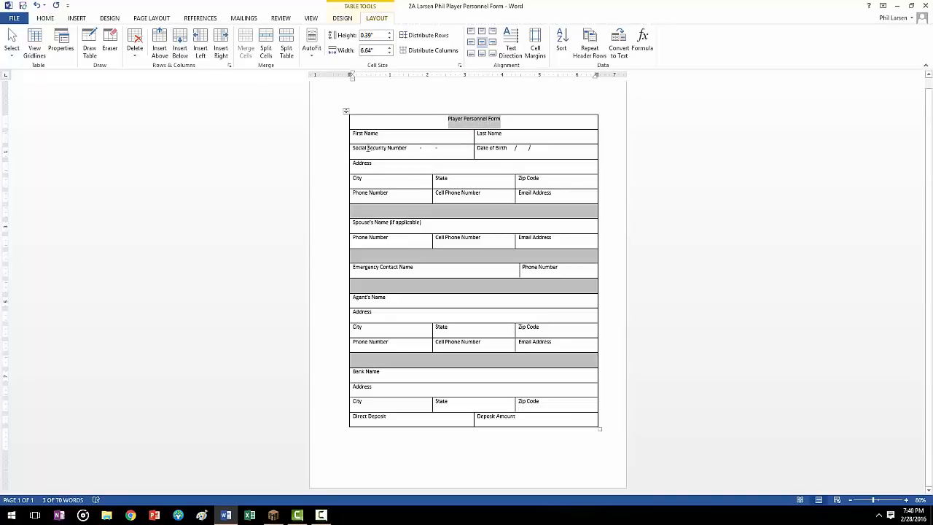
pyautogui.click(46, 18)
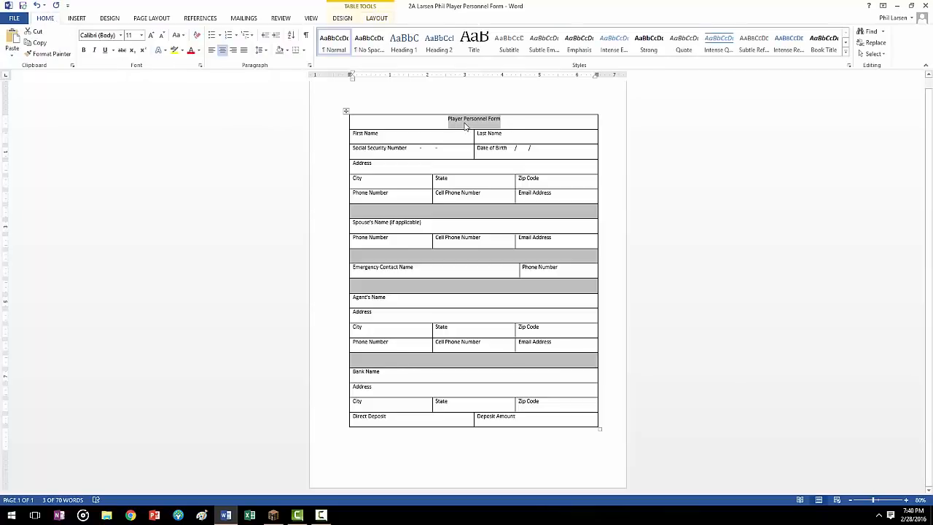
pyautogui.click(142, 35)
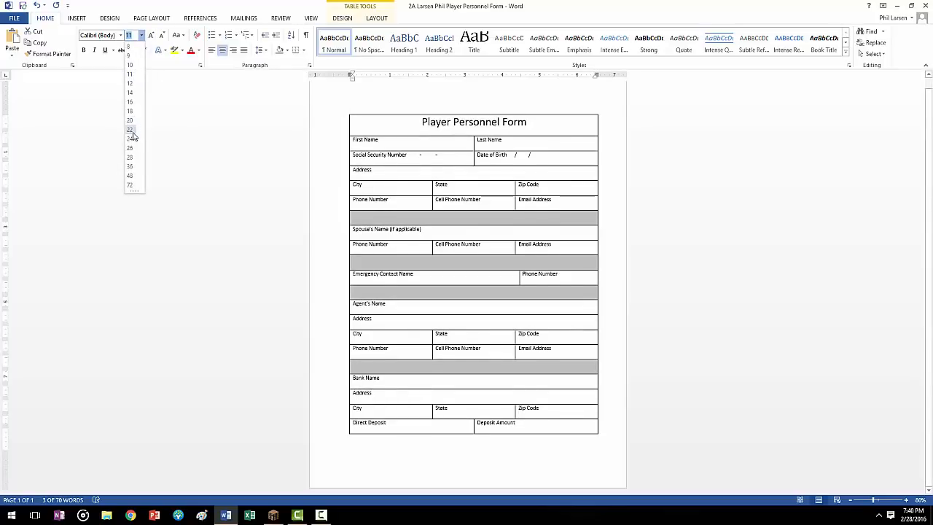
pyautogui.click(132, 133)
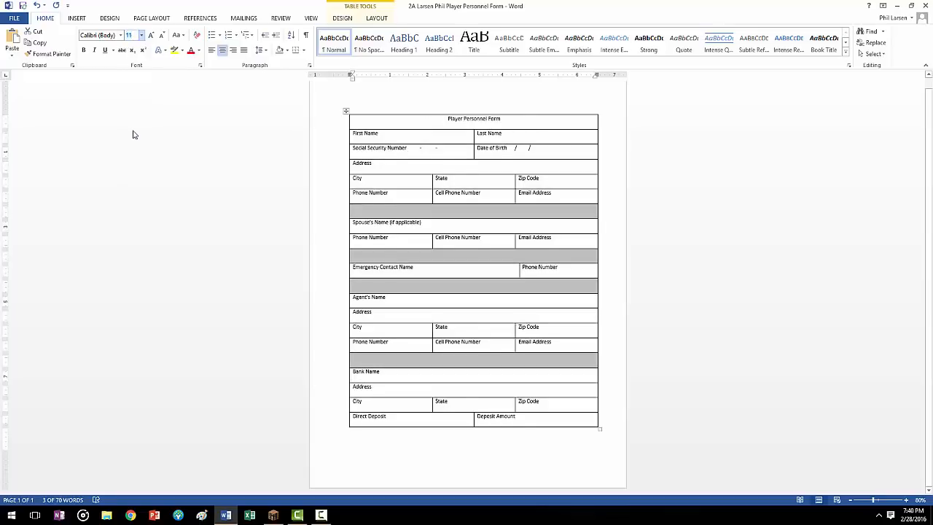
pyautogui.click(411, 129)
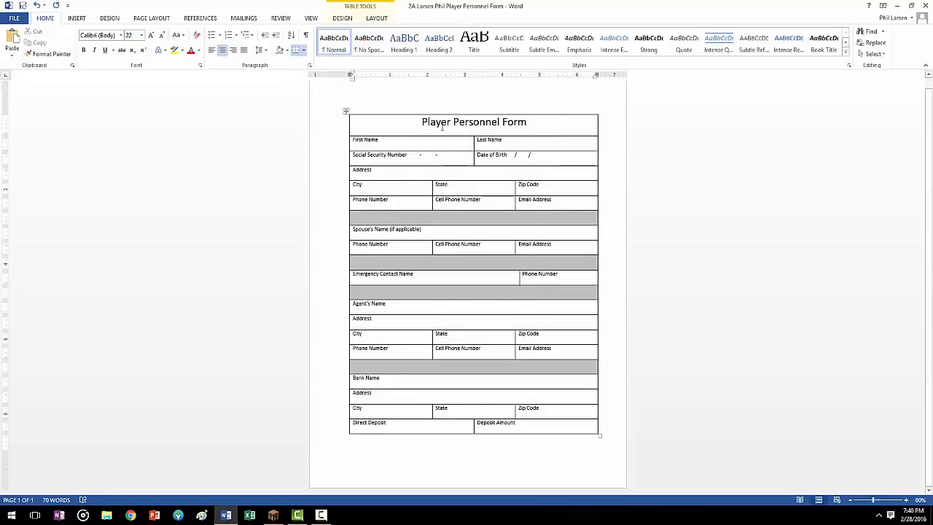
# Step: Shade the title row with Orange, Accent 6, Darker 50%
pyautogui.click(377, 19)
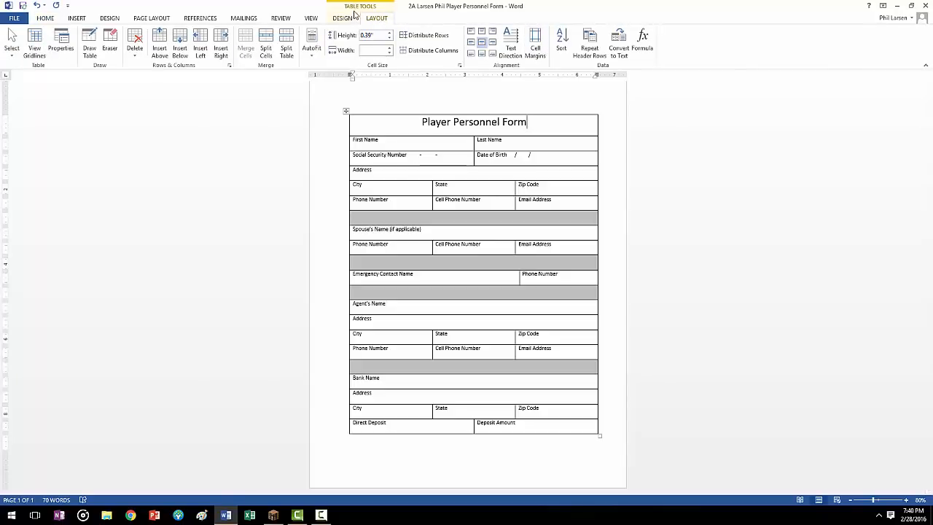
pyautogui.click(344, 18)
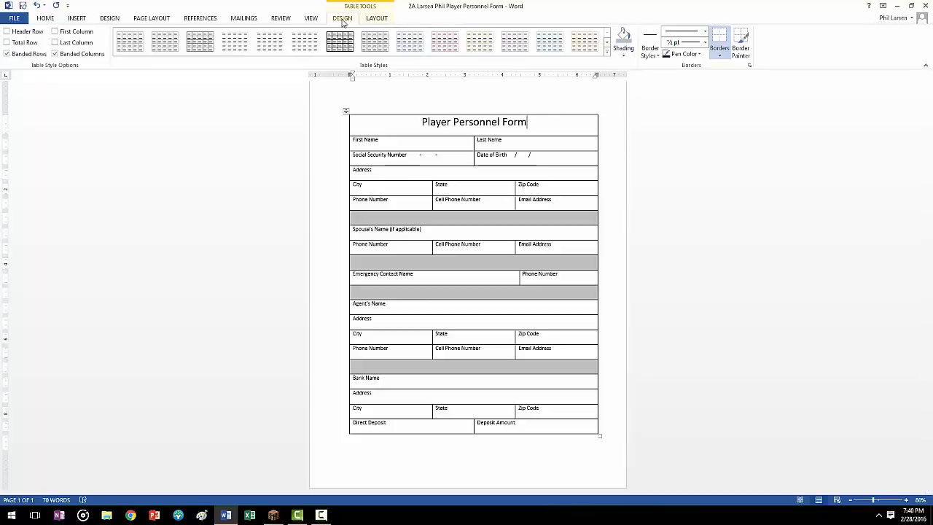
pyautogui.click(624, 56)
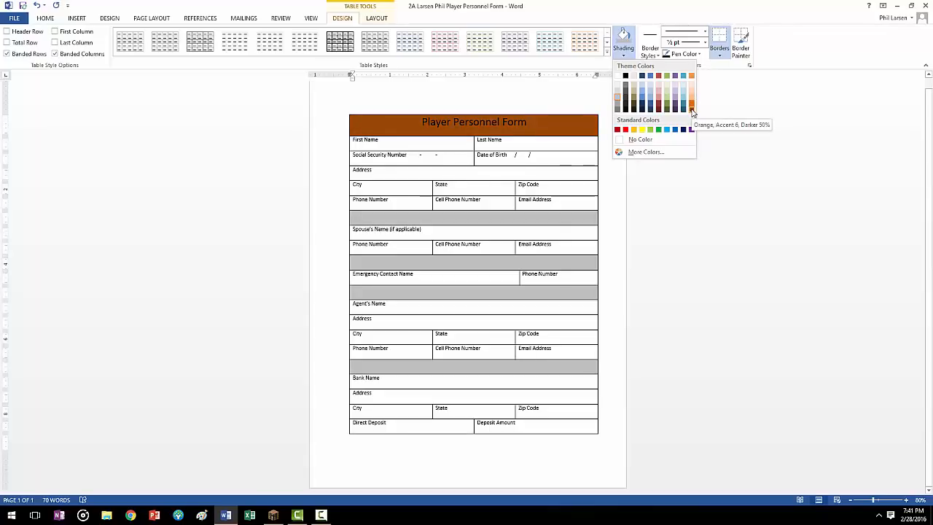
pyautogui.click(691, 109)
# Step: Change the font color of the "Player Personnel Form" title to white
pyautogui.moveTo(529, 124); pyautogui.dragTo(421, 123)
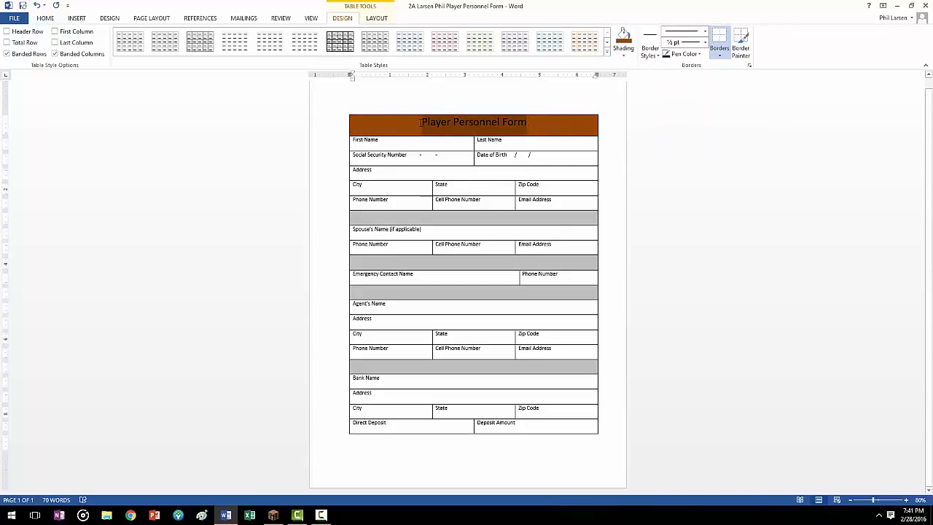
pyautogui.click(50, 21)
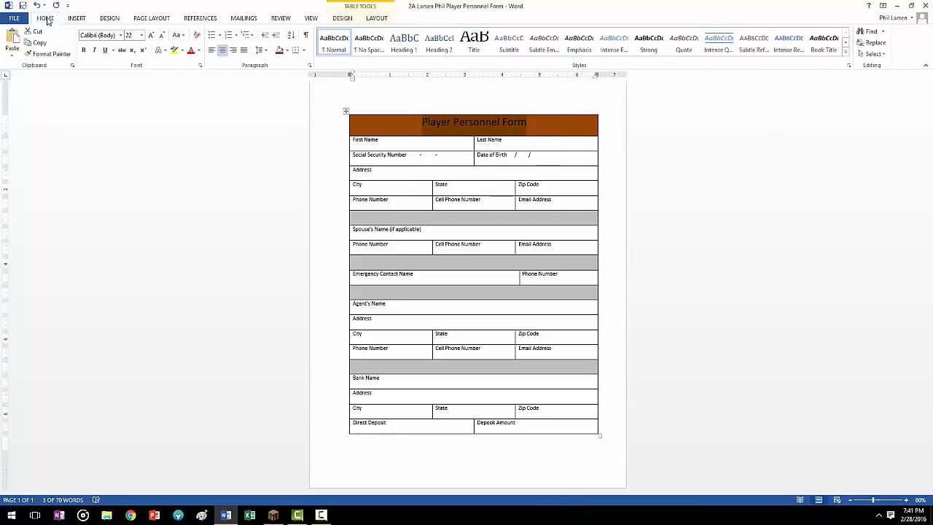
pyautogui.click(199, 49)
pyautogui.click(191, 85)
pyautogui.click(608, 190)
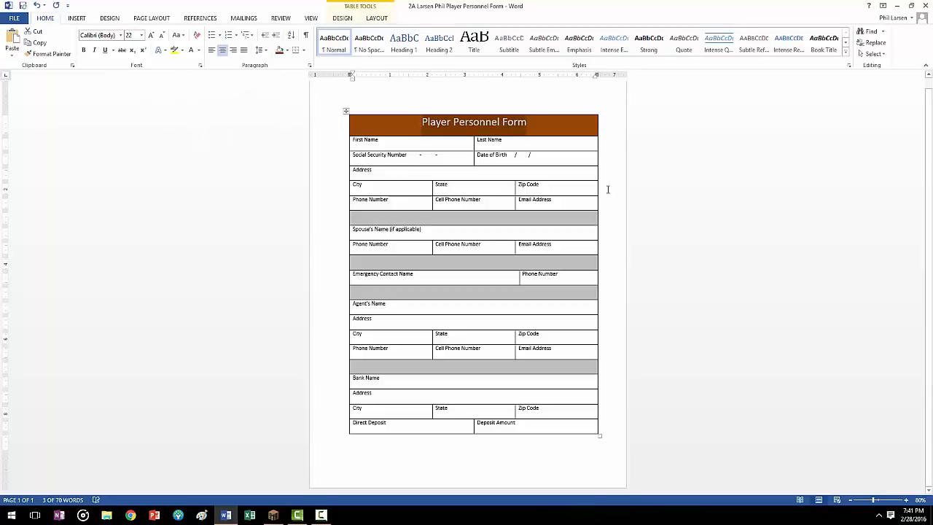
pyautogui.click(557, 159)
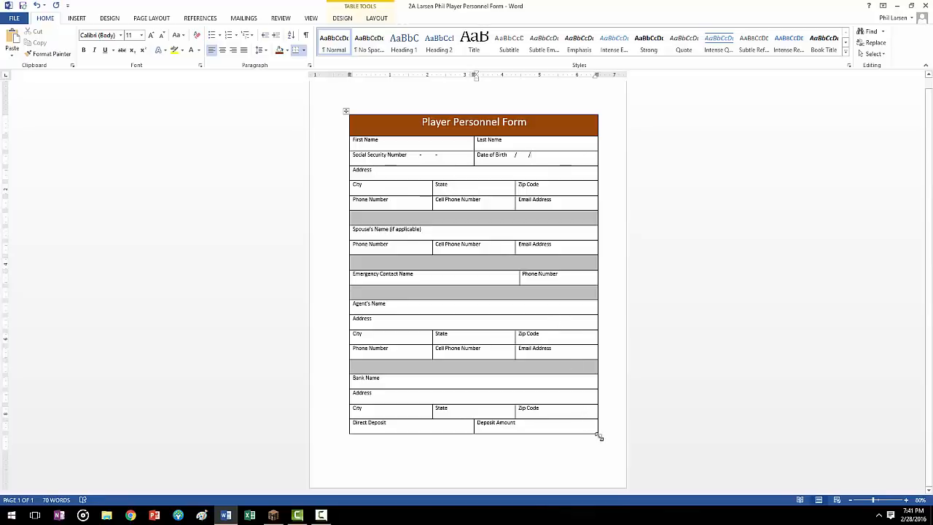
# Step: Set the text of all rows below the title to size 9 and shrink the whole table to about 6.4" wide
pyautogui.moveTo(599, 437); pyautogui.dragTo(595, 389)
pyautogui.moveTo(525, 396); pyautogui.dragTo(392, 261)
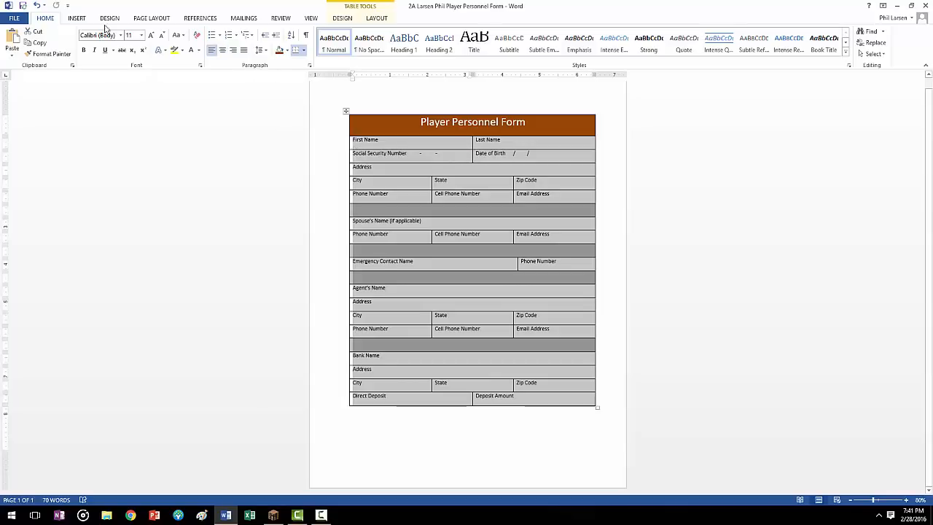
pyautogui.click(141, 35)
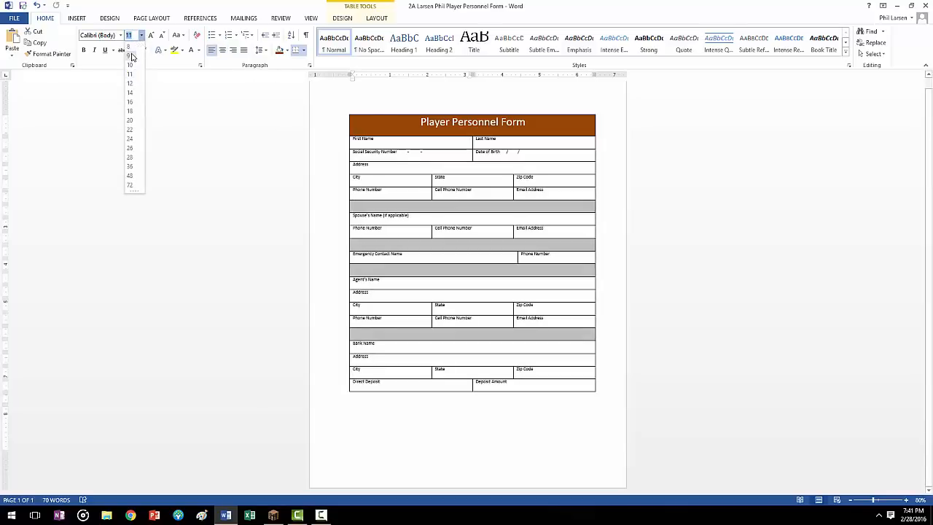
pyautogui.click(132, 57)
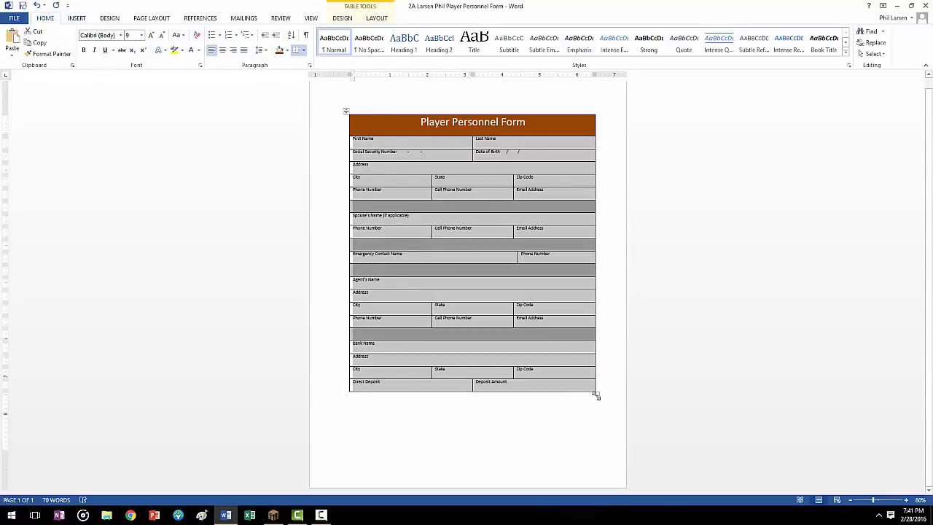
pyautogui.moveTo(598, 394); pyautogui.dragTo(590, 388)
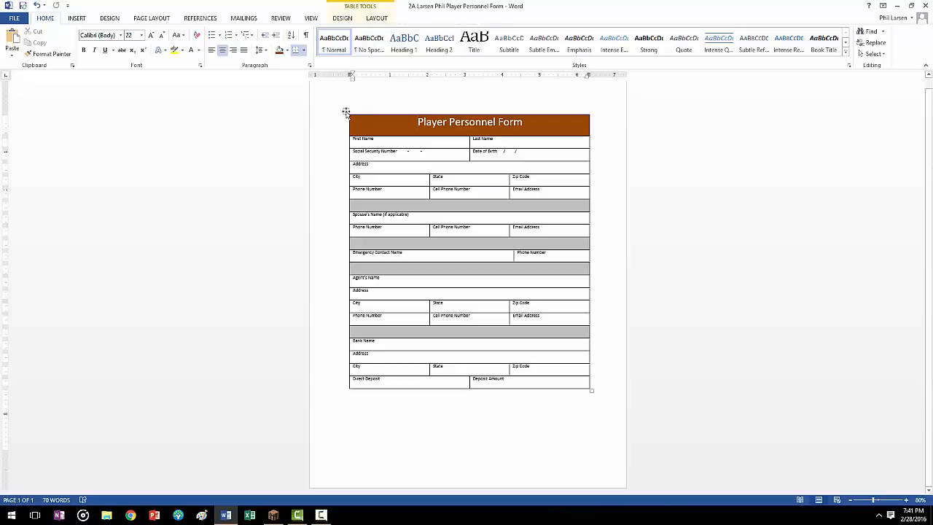
# Step: Move the whole table around the page and place it about 0.7" from the left edge and 1.6" below the top edge
pyautogui.moveTo(346, 113); pyautogui.dragTo(344, 211)
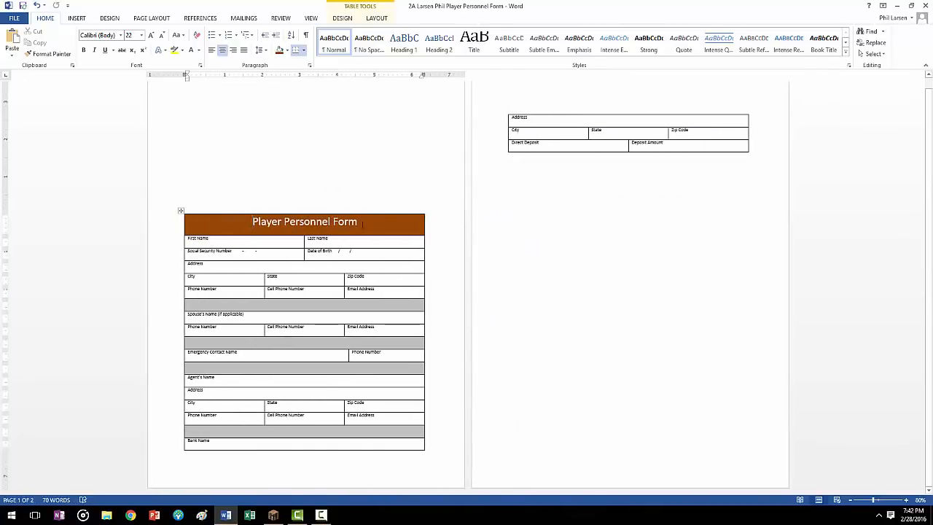
pyautogui.moveTo(181, 210); pyautogui.dragTo(178, 87)
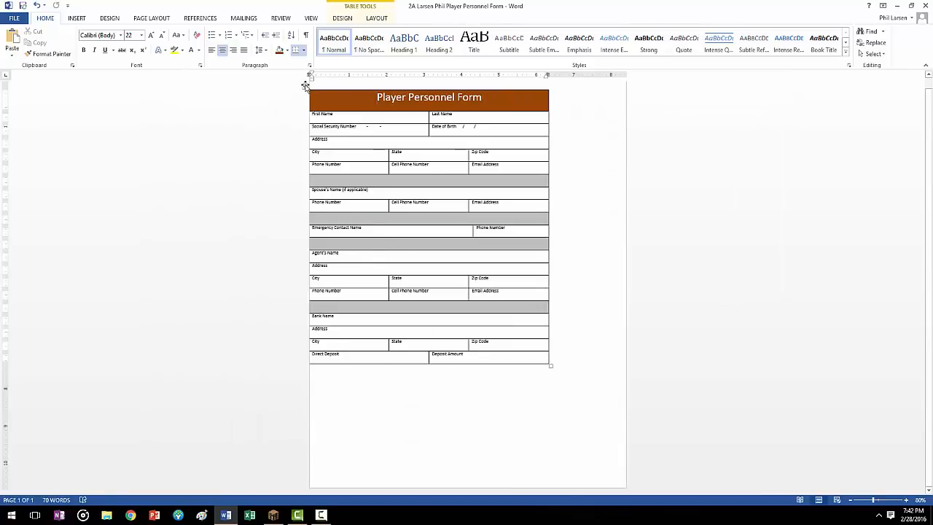
pyautogui.moveTo(307, 85); pyautogui.dragTo(344, 145)
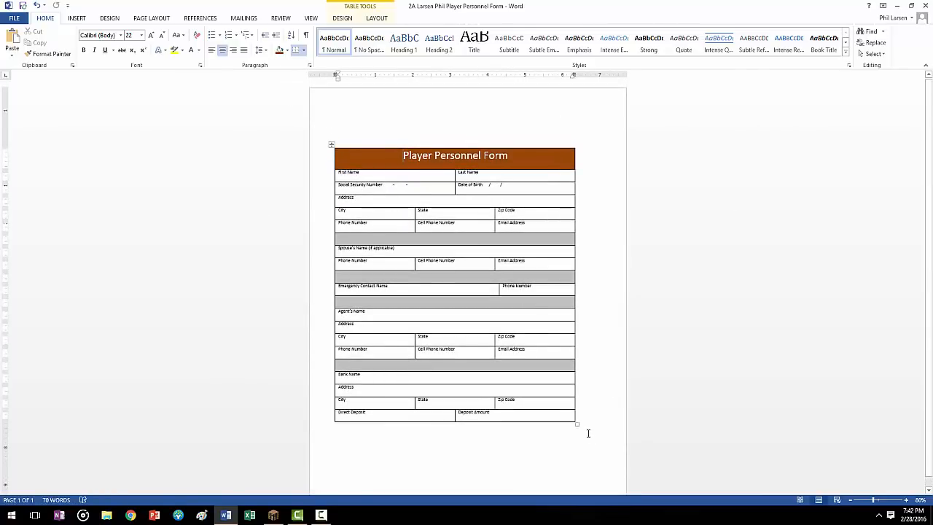
# Step: Enlarge the whole table to about 6.8" wide and move it to about 1" from the left page edge and 2.1" below the top
pyautogui.moveTo(577, 424); pyautogui.dragTo(590, 439)
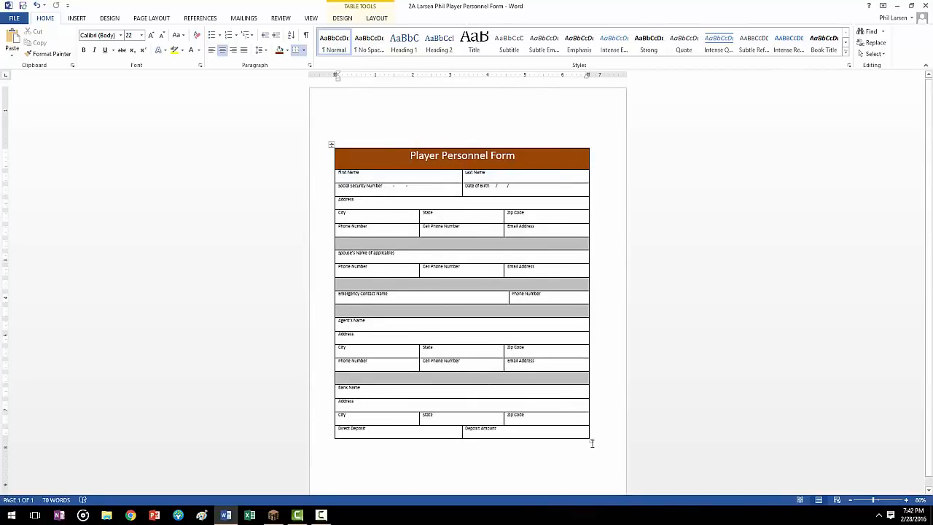
pyautogui.moveTo(591, 442); pyautogui.dragTo(591, 426)
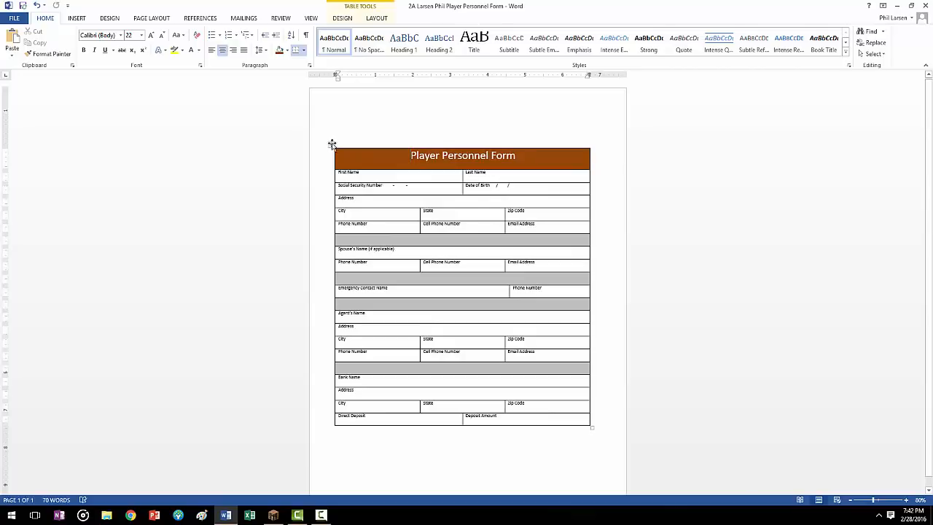
pyautogui.moveTo(333, 154); pyautogui.dragTo(343, 173)
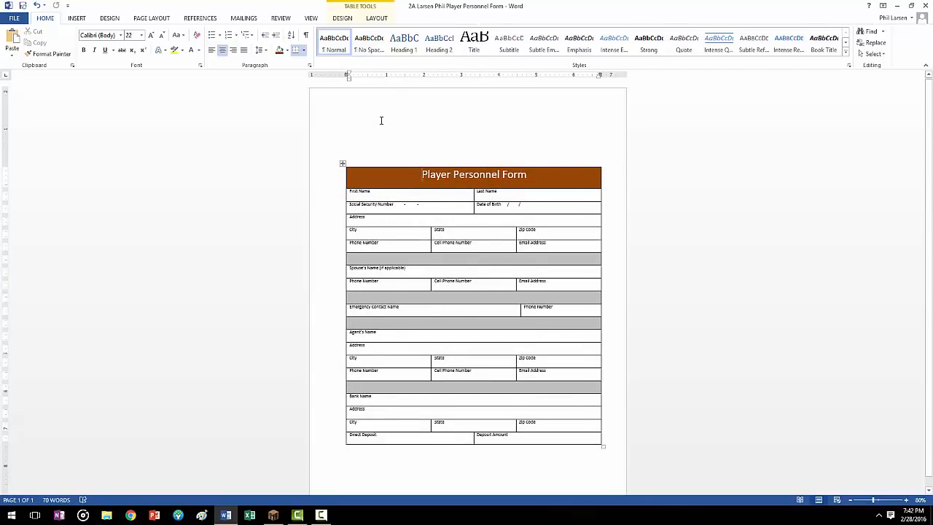
# Step: Try to insert the Shark_Logo picture above the table, shrink it to 1.31" and place it in the title row
pyautogui.click(401, 132)
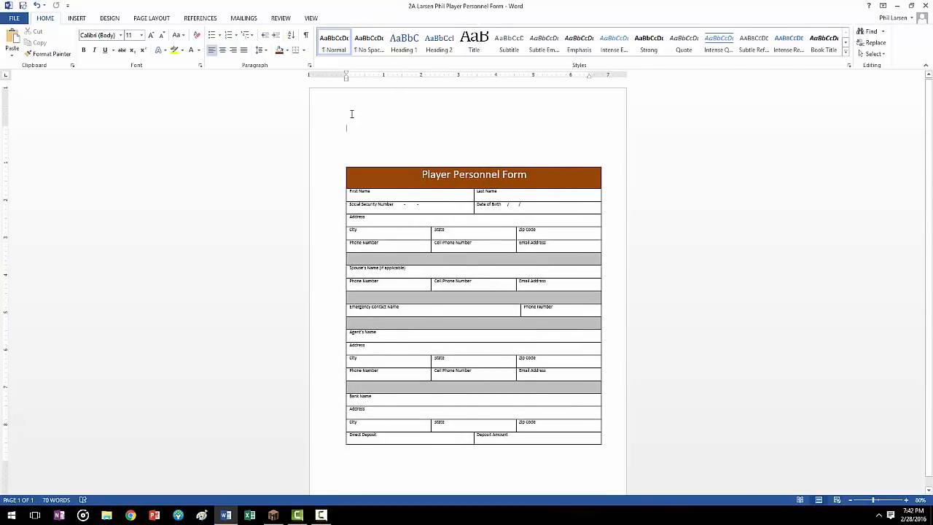
pyautogui.click(77, 19)
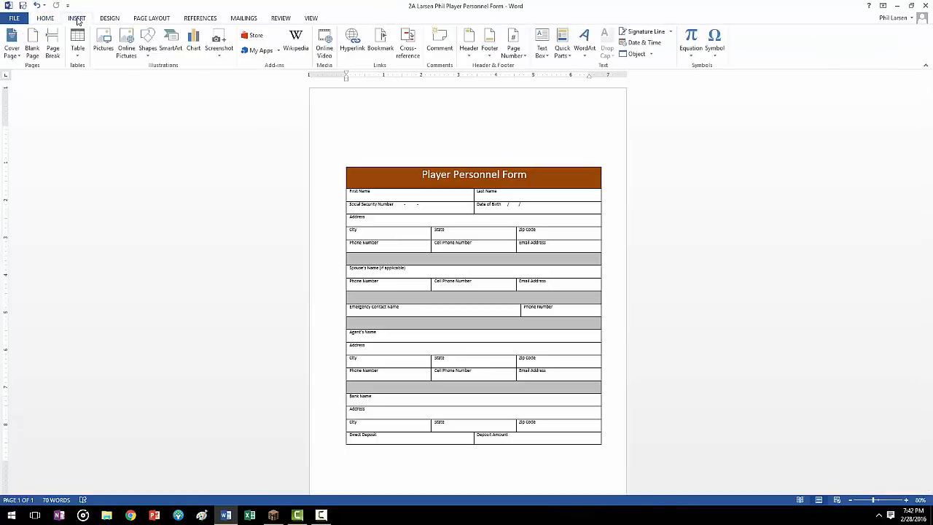
pyautogui.click(113, 57)
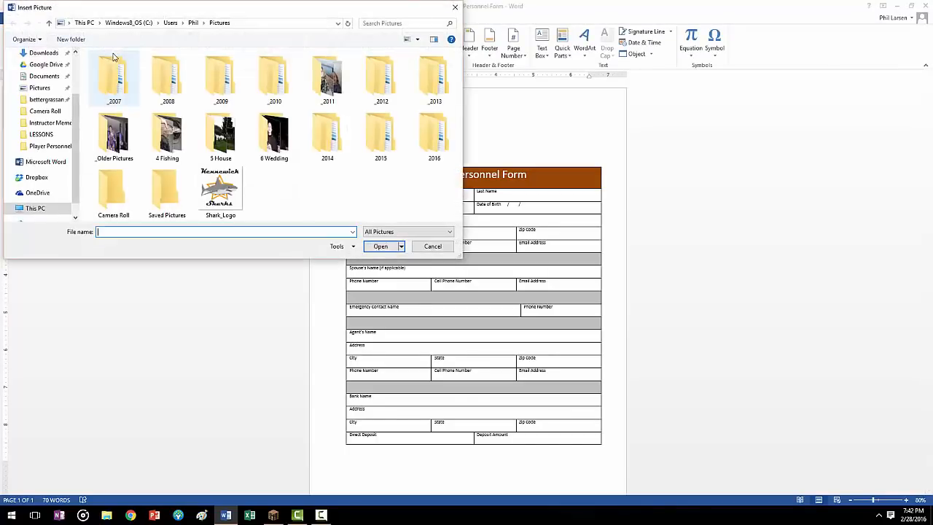
pyautogui.click(219, 188)
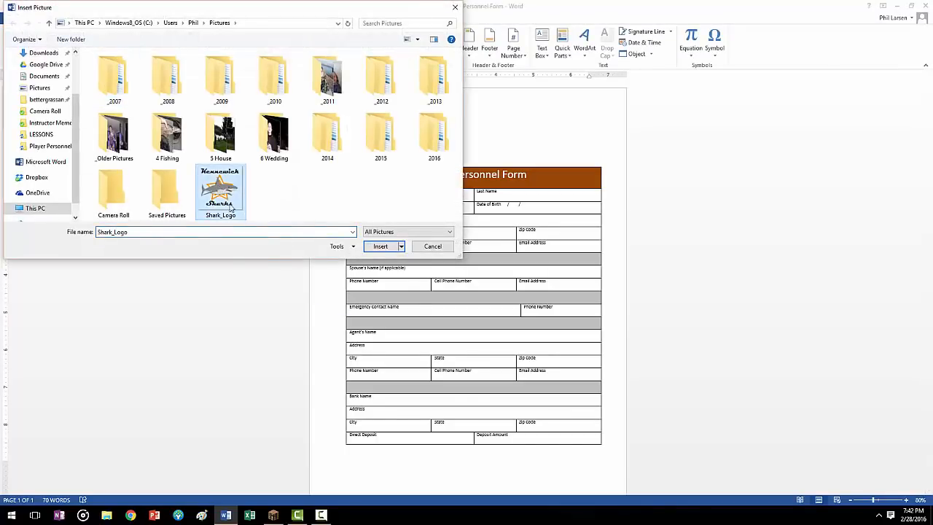
pyautogui.click(381, 246)
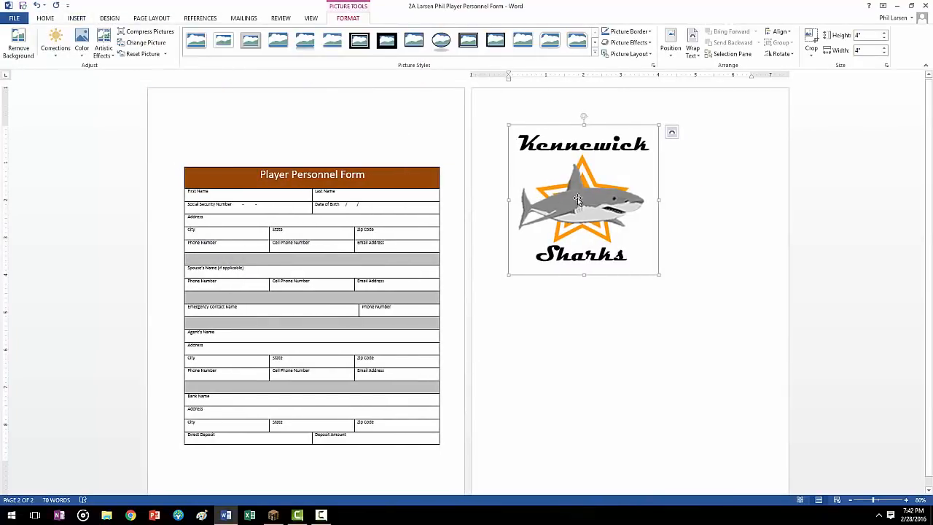
pyautogui.moveTo(659, 275); pyautogui.dragTo(203, 144)
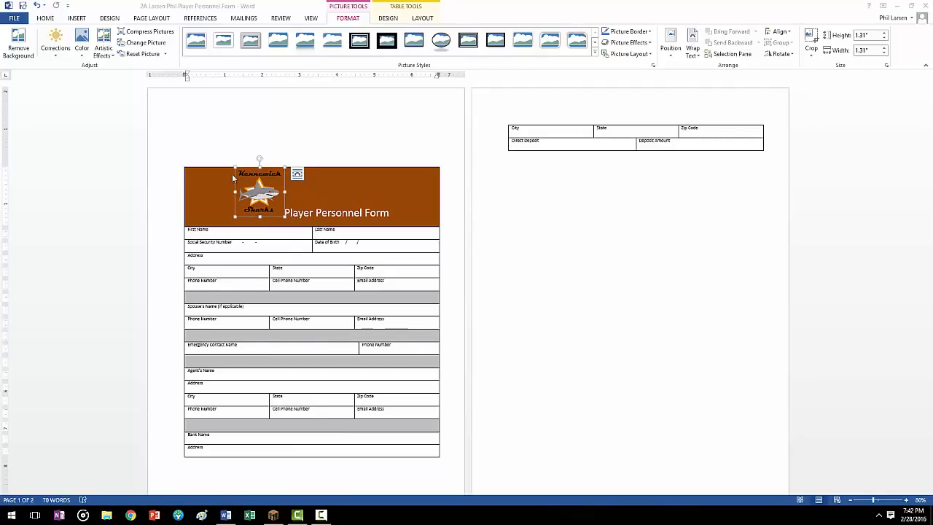
# Step: Undo the logo's placement, resizing and insertion
pyautogui.click(219, 140)
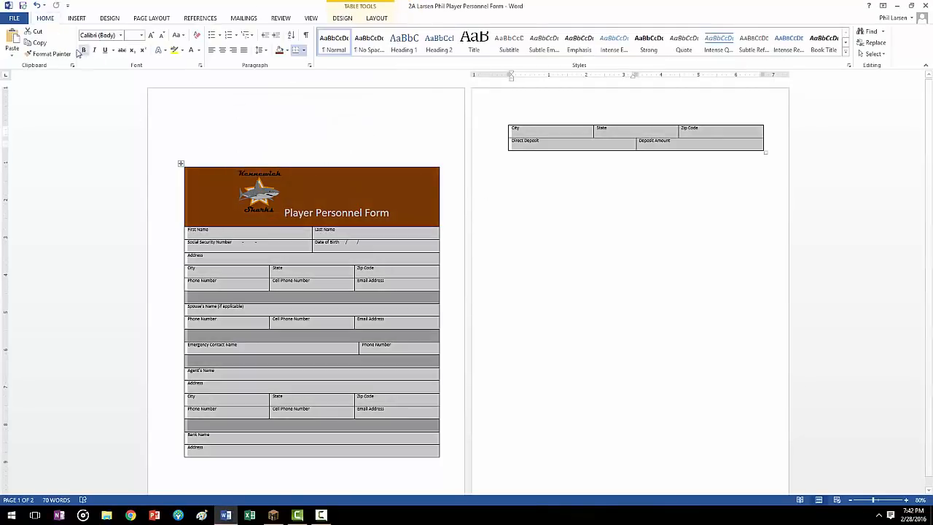
pyautogui.click(37, 7)
pyautogui.click(36, 7)
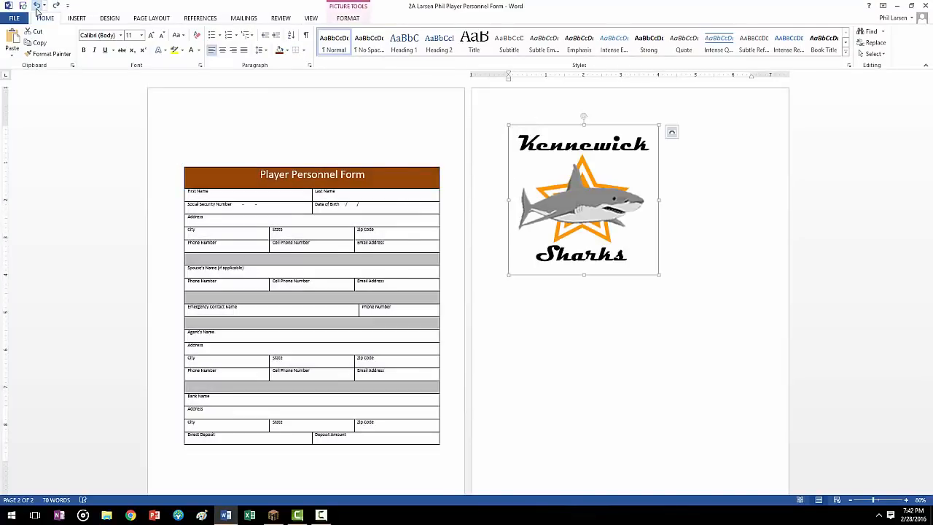
pyautogui.click(37, 7)
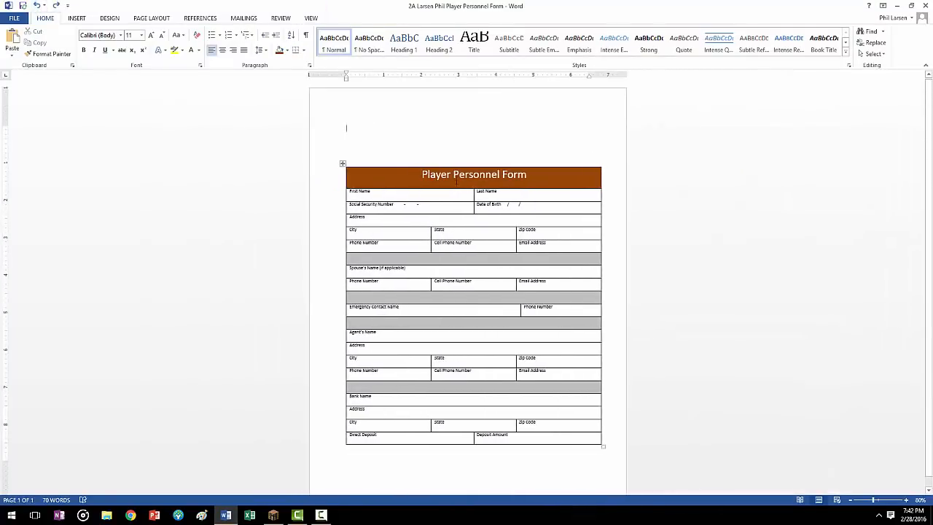
# Step: Insert the Shark_Logo picture at the empty paragraph above the table and shrink it to 1.66" by 1.66"
pyautogui.click(79, 19)
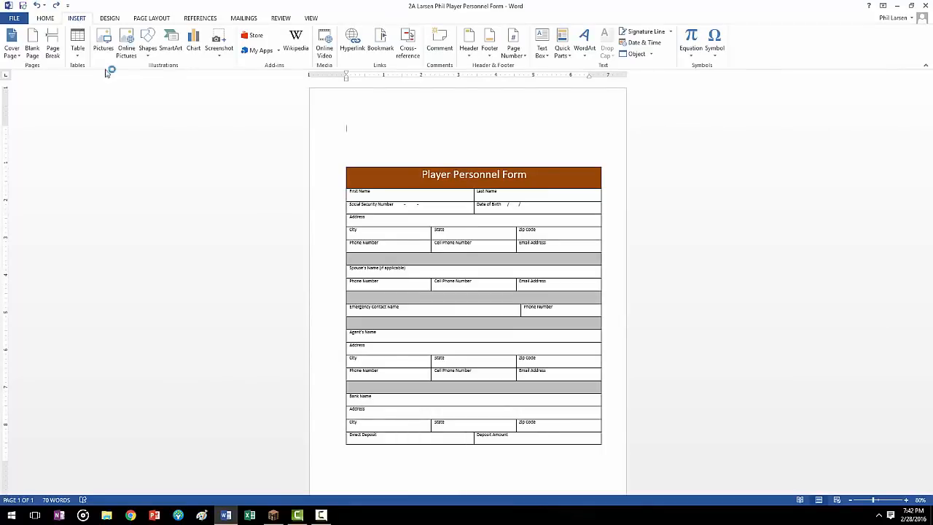
pyautogui.click(103, 42)
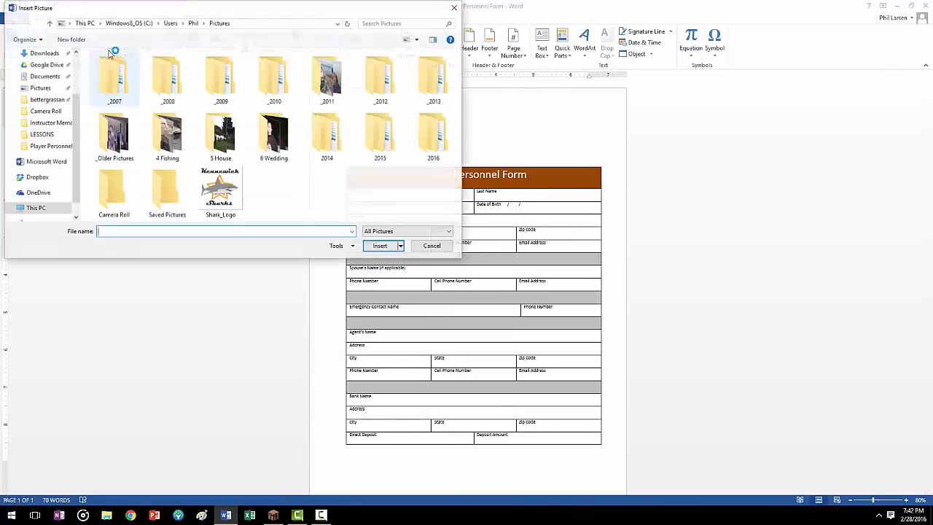
pyautogui.doubleClick(215, 195)
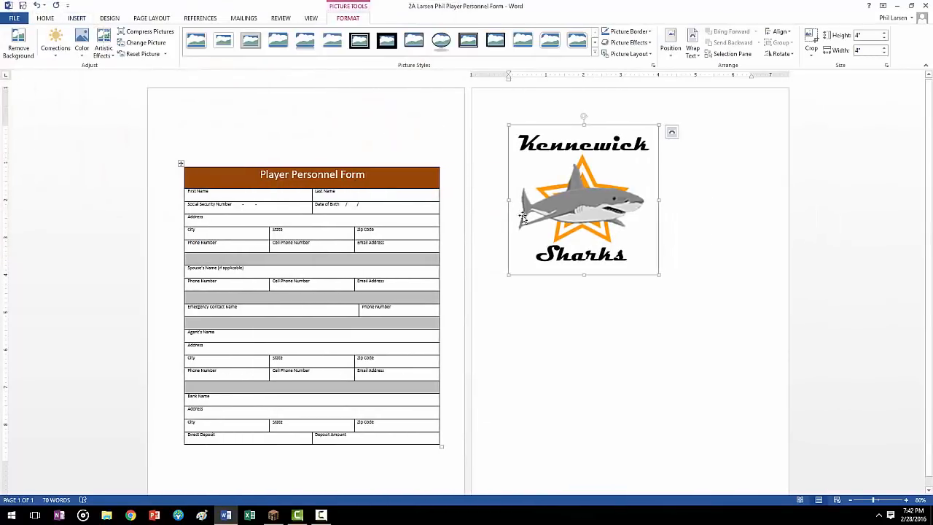
pyautogui.moveTo(563, 187); pyautogui.dragTo(563, 188)
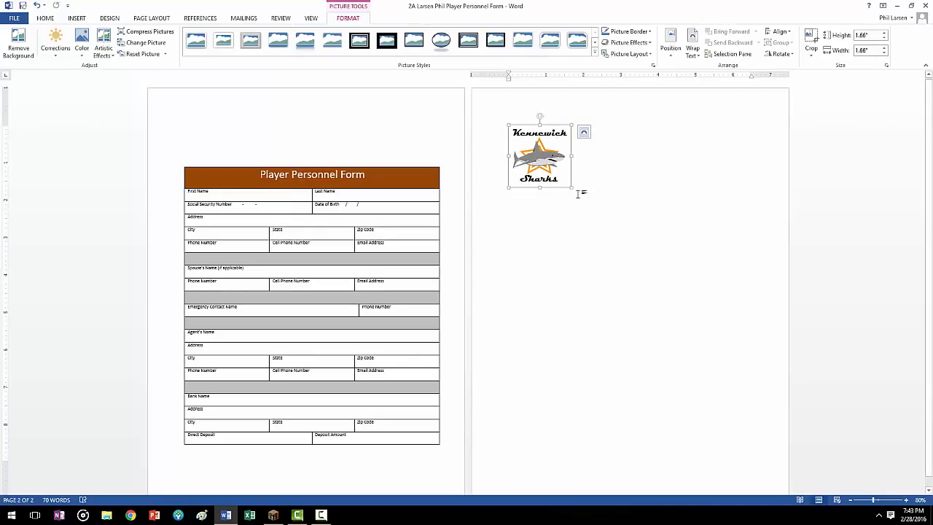
# Step: Set the logo's text wrapping to In Front of Text and center it near the top of the page above the title
pyautogui.click(584, 134)
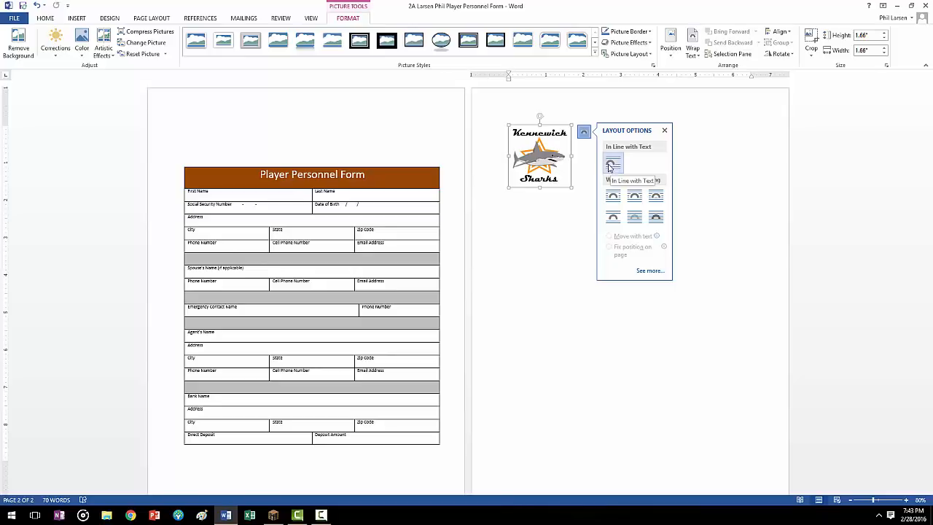
pyautogui.click(656, 217)
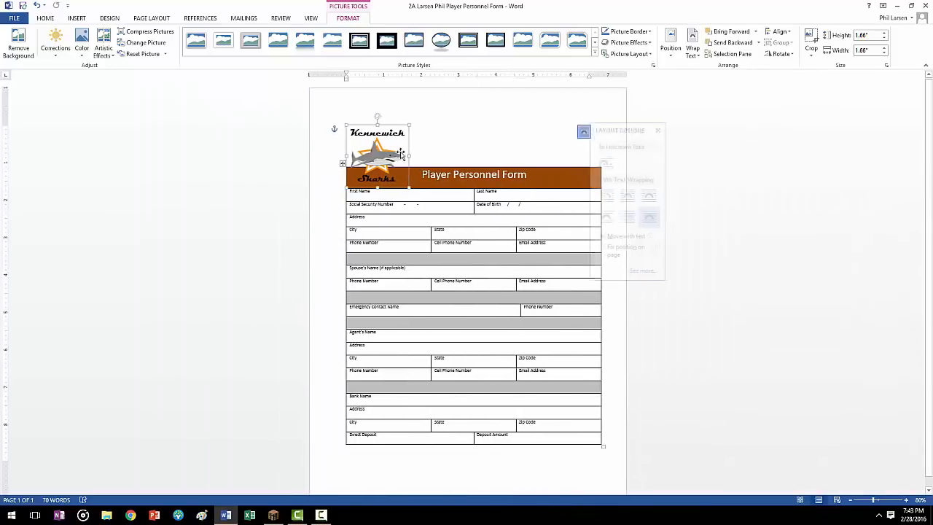
pyautogui.moveTo(379, 153); pyautogui.dragTo(466, 151)
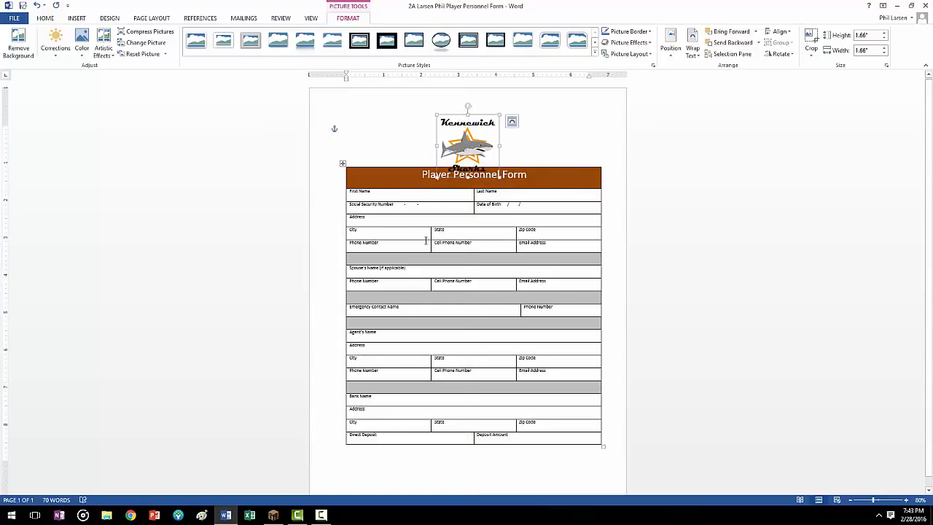
# Step: Move the table down about 0.4" to clear the logo, and shrink the logo to about 1.4", centered above the table
pyautogui.moveTo(343, 164); pyautogui.dragTo(345, 178)
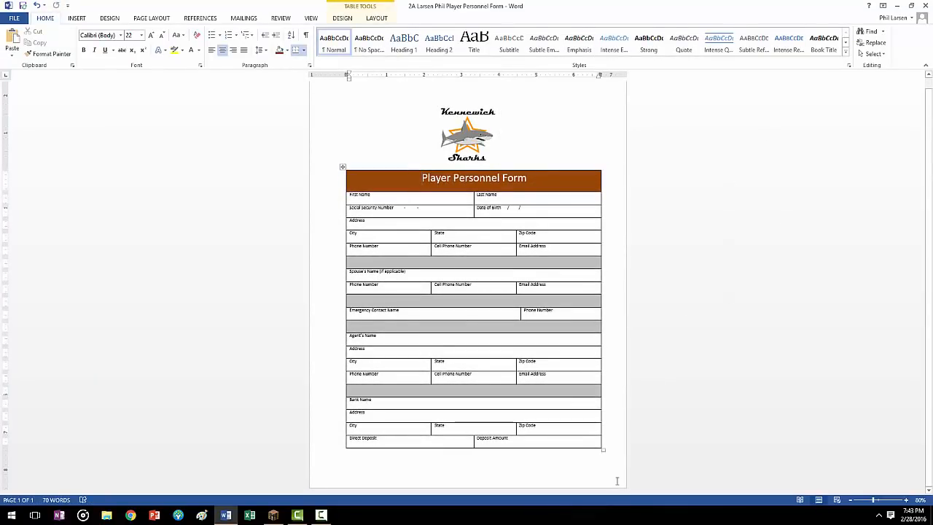
pyautogui.click(467, 139)
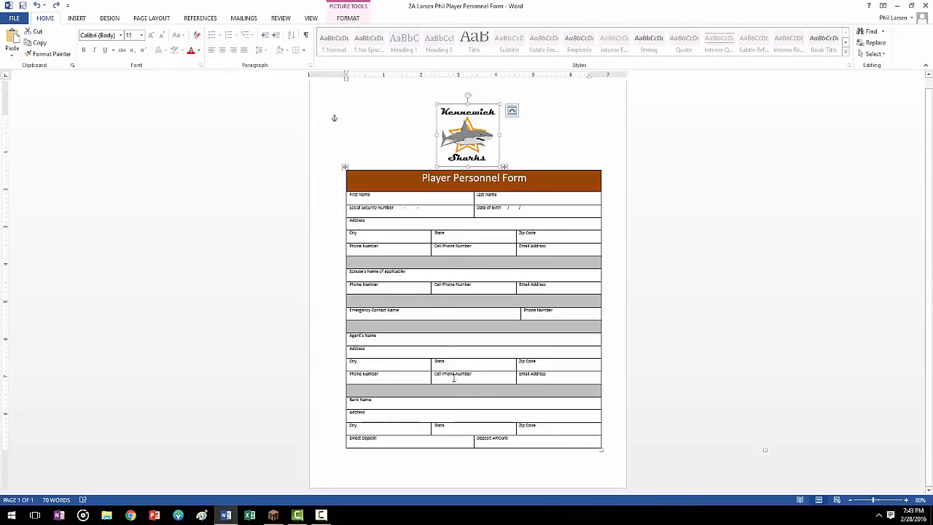
pyautogui.click(520, 156)
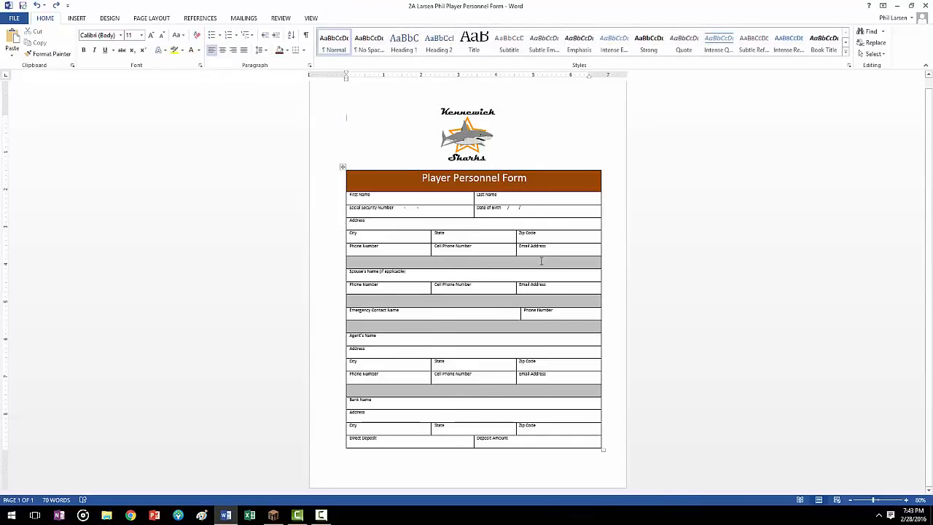
pyautogui.click(490, 158)
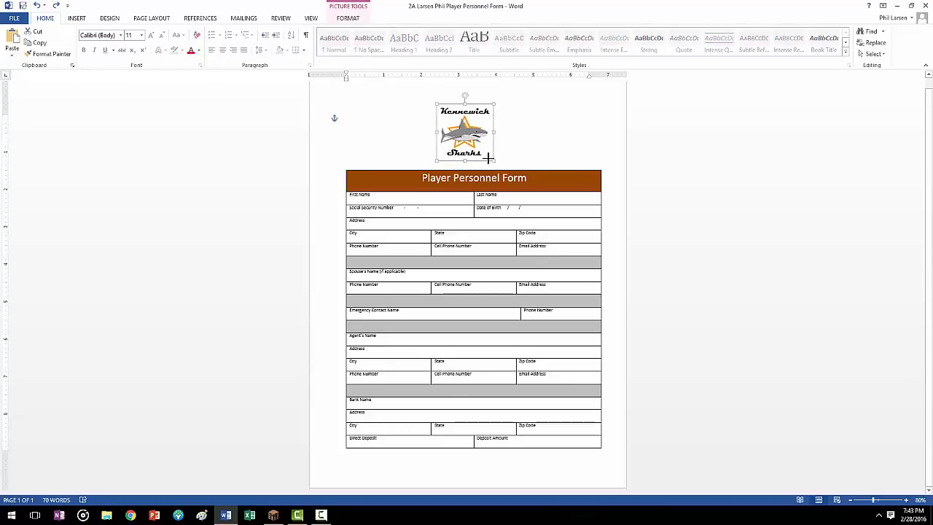
pyautogui.moveTo(489, 158); pyautogui.dragTo(478, 144)
pyautogui.click(521, 145)
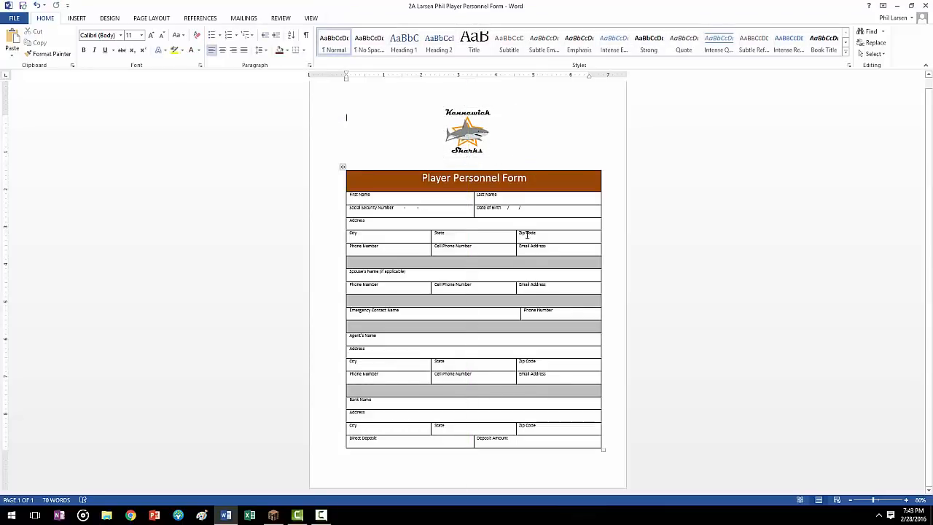
pyautogui.click(342, 167)
pyautogui.click(496, 319)
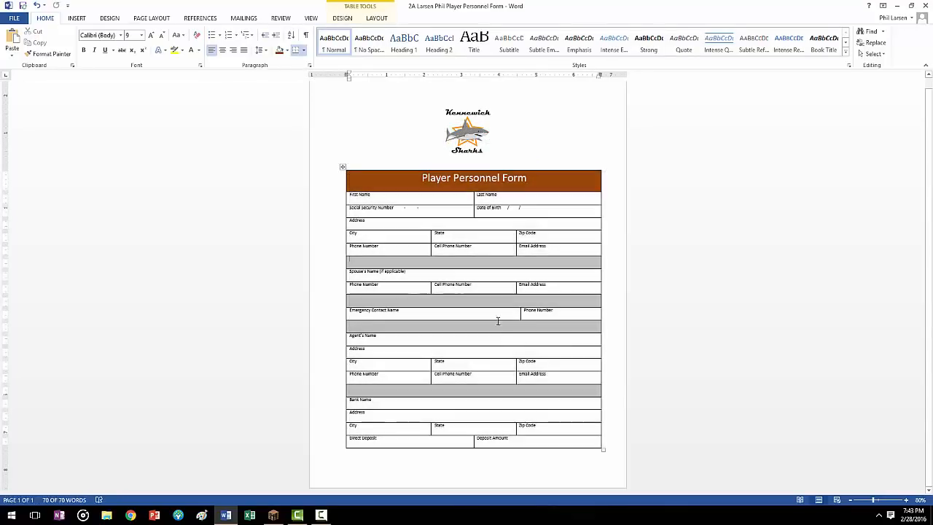